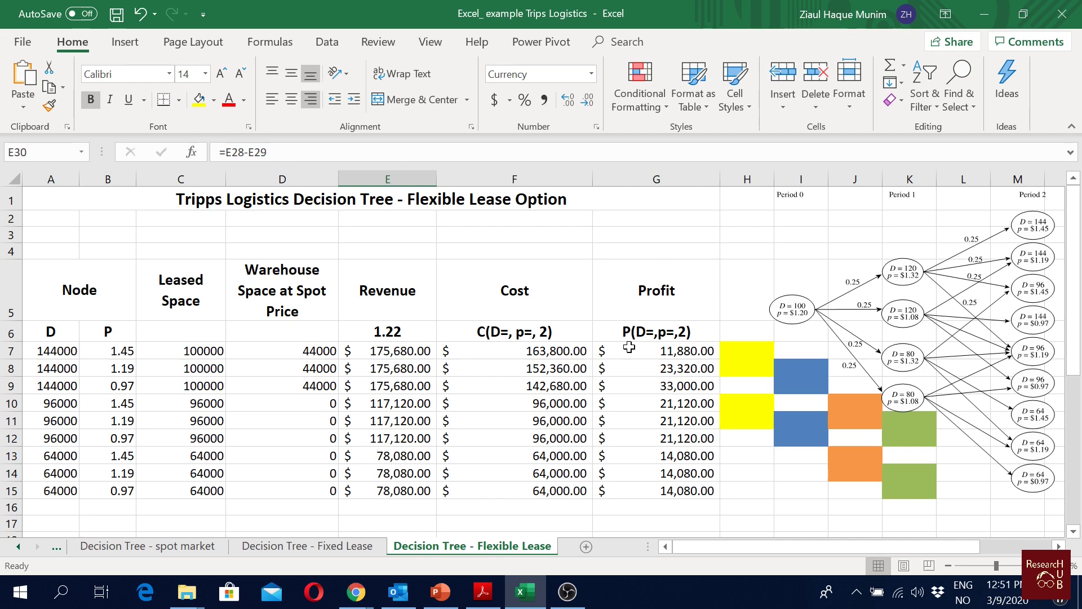
Examine the decision tree picture and the demand and price values of the nine period 2 nodes.
{"action": "left_click", "coordinate": [805, 224]}
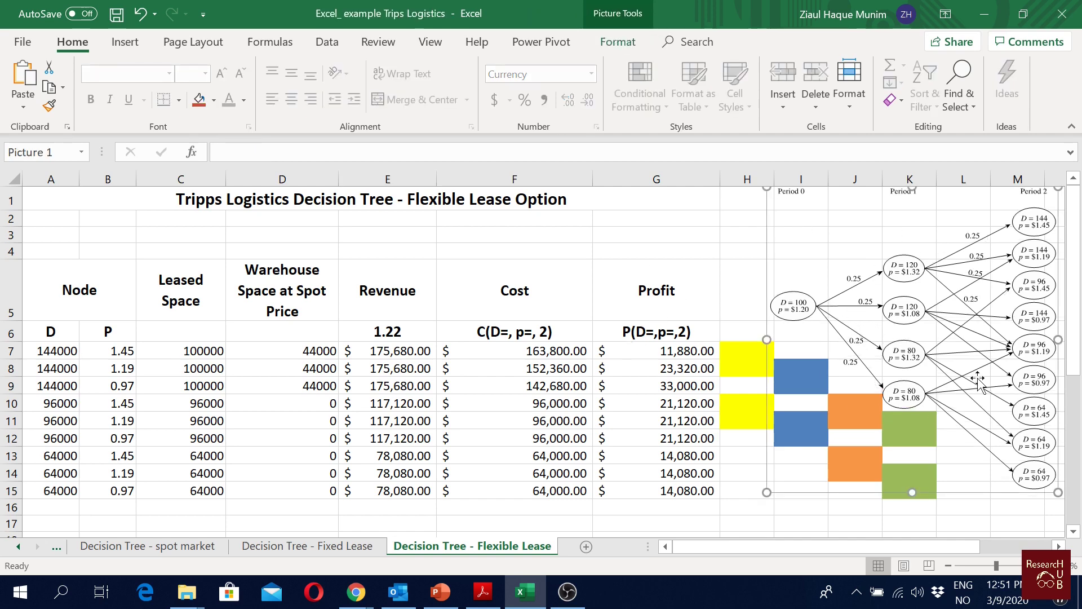
{"action": "left_click", "coordinate": [711, 269]}
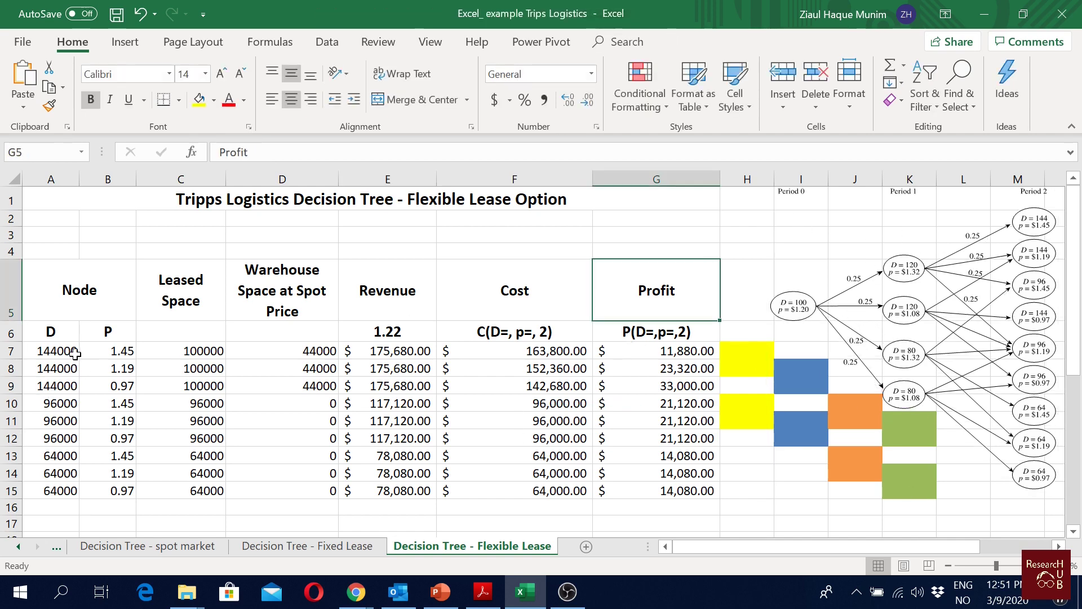
{"action": "left_click_drag", "start_coordinate": [53, 350], "coordinate": [53, 491]}
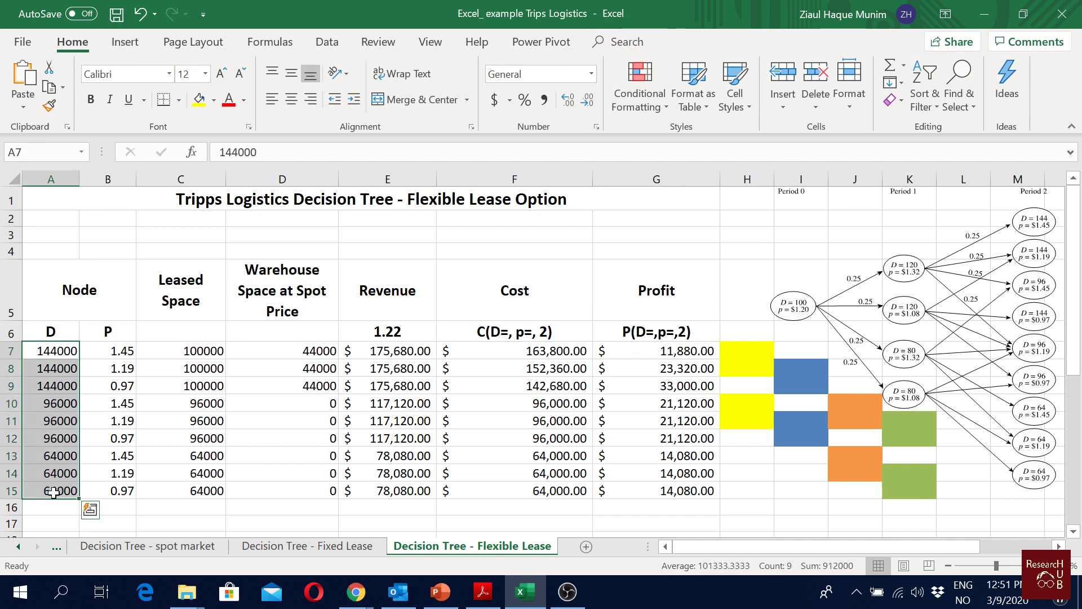
{"action": "left_click_drag", "start_coordinate": [110, 350], "coordinate": [125, 480]}
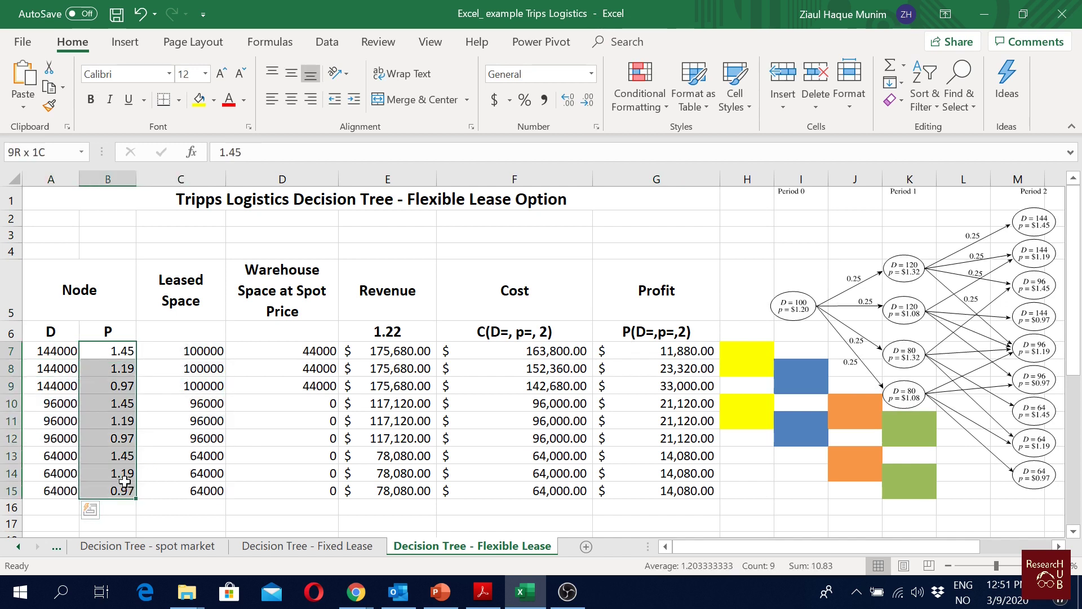
{"action": "left_click", "coordinate": [246, 435]}
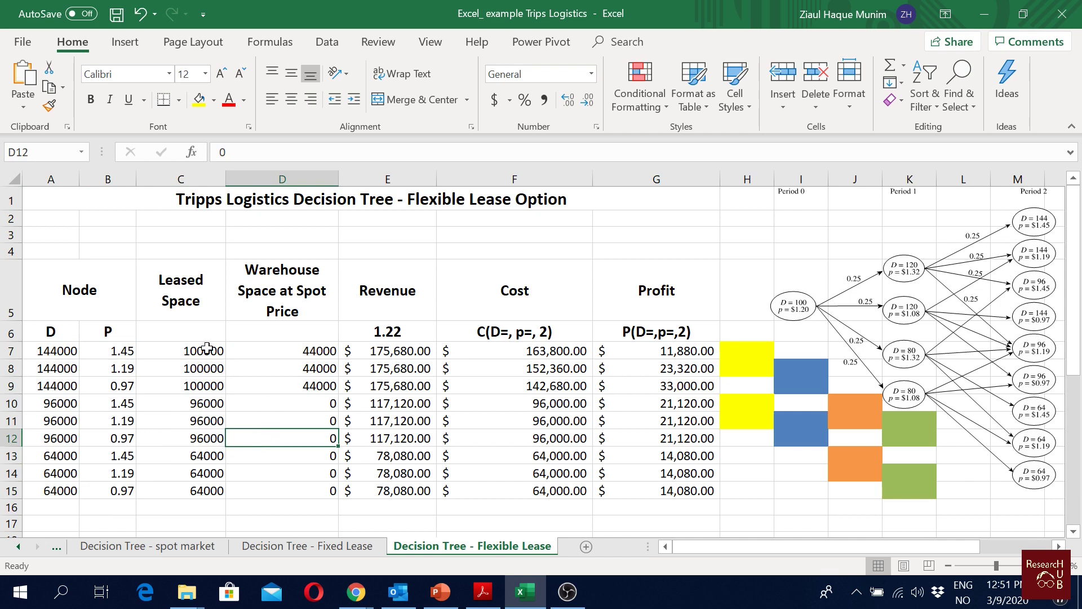
Review the Leased Space figures for each demand level and compare them with the spot-price warehouse space in row 7.
{"action": "left_click_drag", "start_coordinate": [207, 349], "coordinate": [194, 489]}
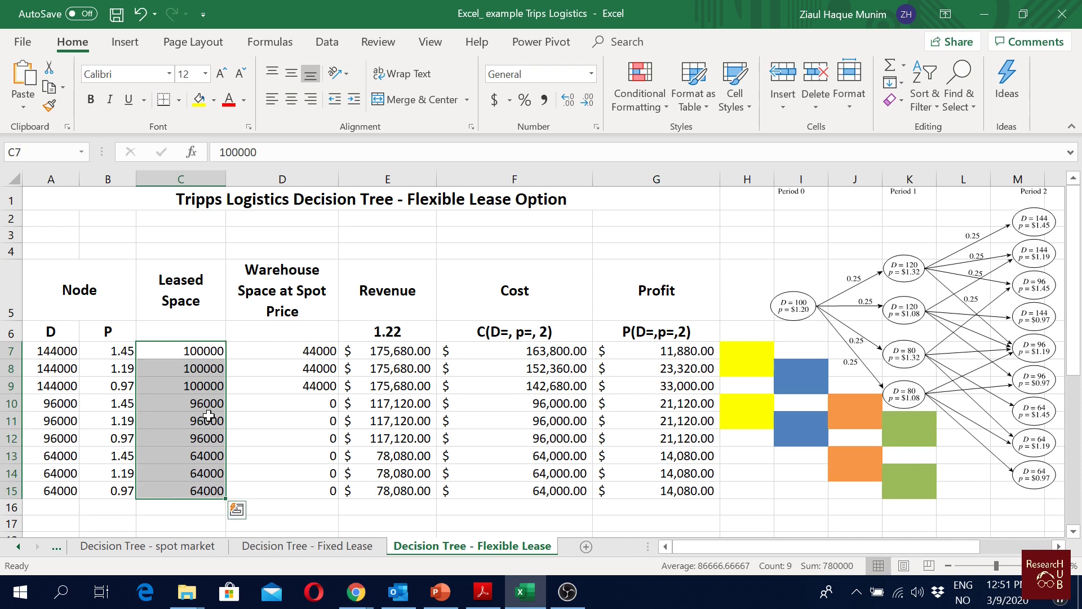
{"action": "mouse_move", "coordinate": [207, 404]}
{"action": "left_mouse_down"}
{"action": "mouse_move", "coordinate": [204, 421]}
{"action": "mouse_move", "coordinate": [203, 404]}
{"action": "left_mouse_up"}
{"action": "left_click", "coordinate": [203, 435]}
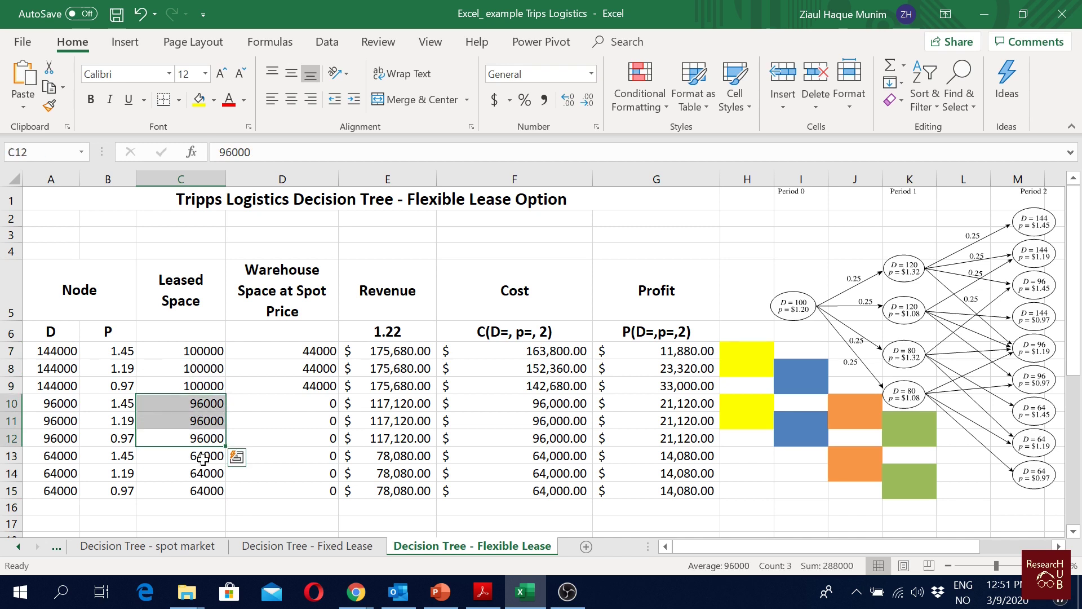
{"action": "left_click_drag", "start_coordinate": [203, 456], "coordinate": [200, 488]}
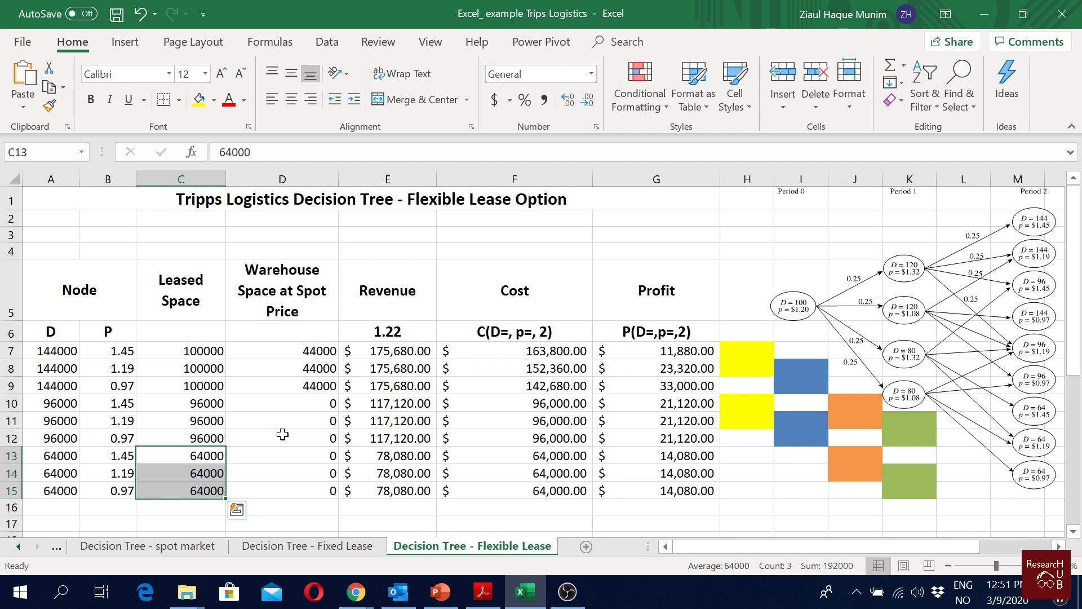
{"action": "left_click", "coordinate": [213, 354]}
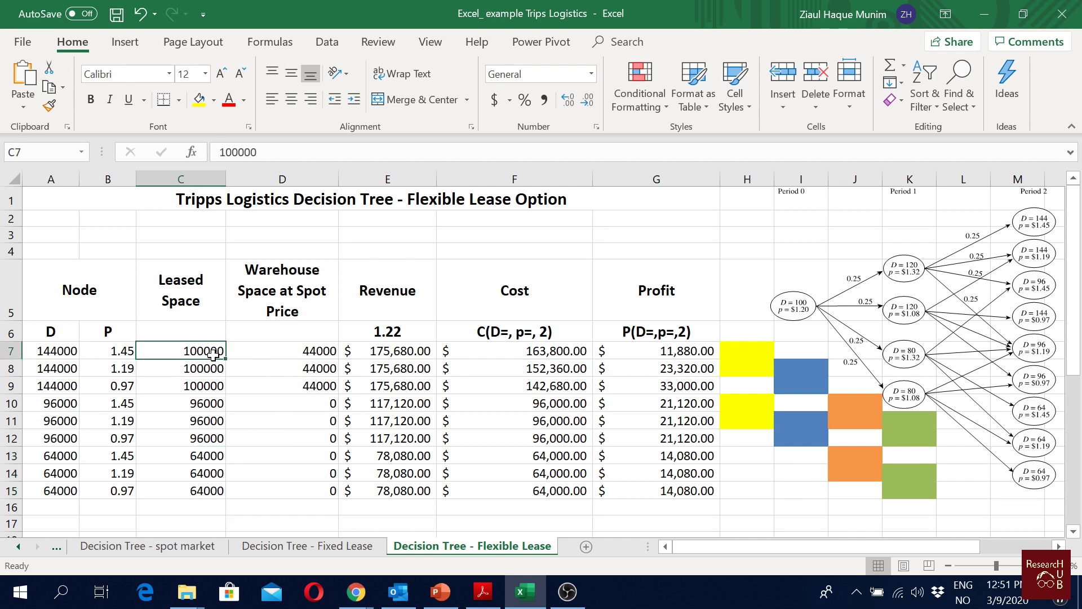
{"action": "left_click", "coordinate": [66, 355]}
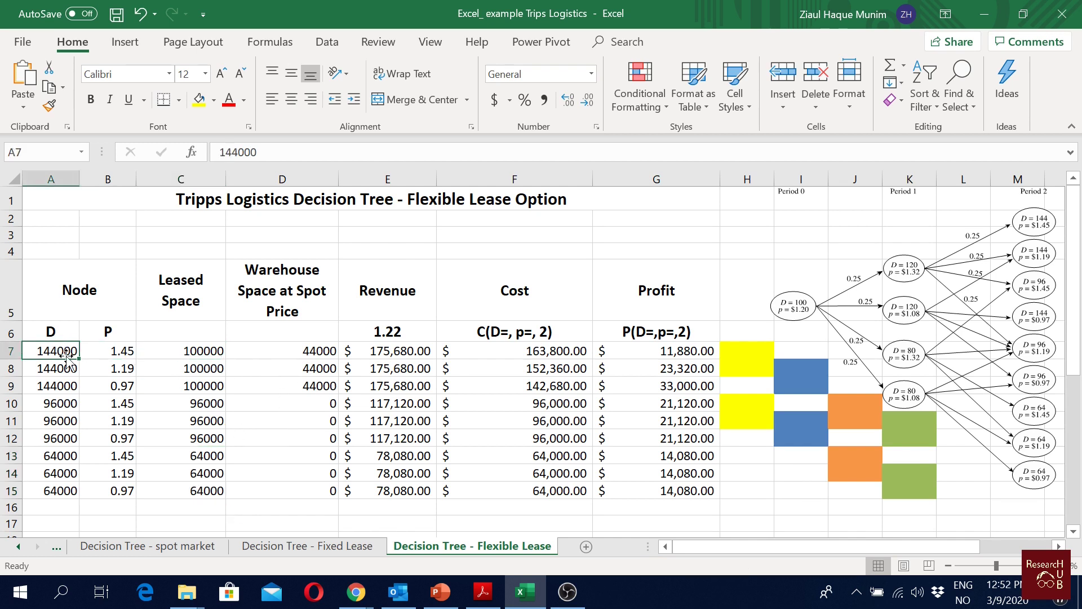
{"action": "left_click", "coordinate": [324, 354]}
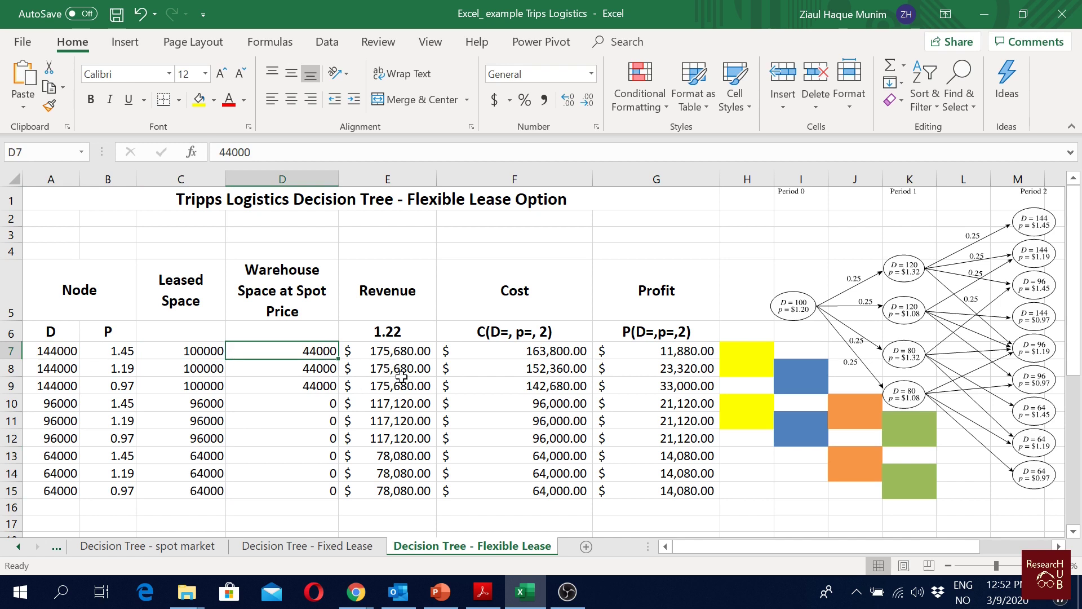
Copy the revenue formula in E7 down through E15 and check the cell references in E15.
{"action": "double_click", "coordinate": [416, 349]}
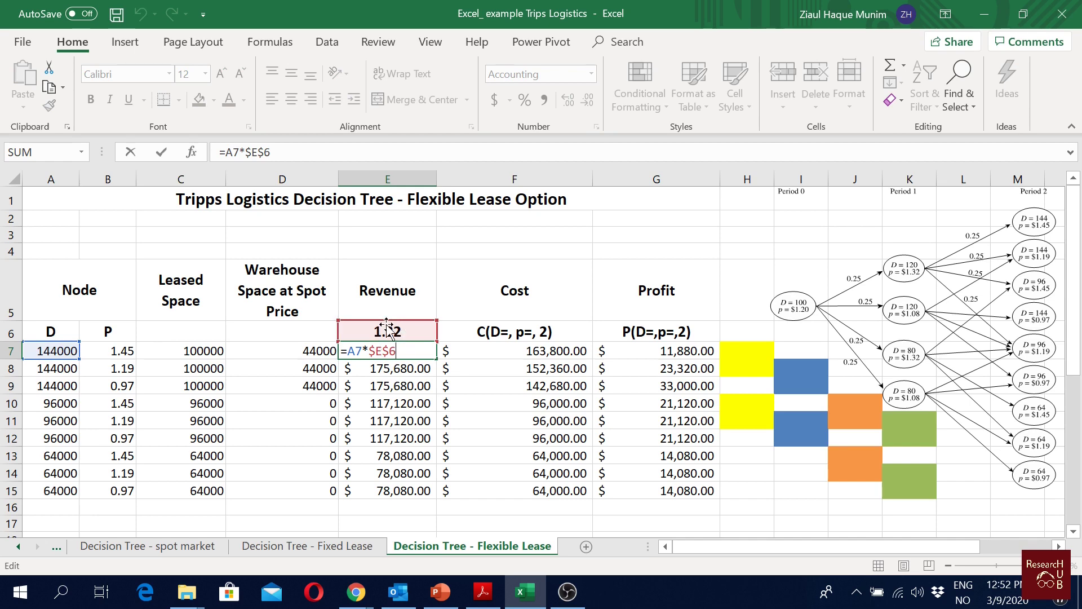
{"action": "key", "text": "Return"}
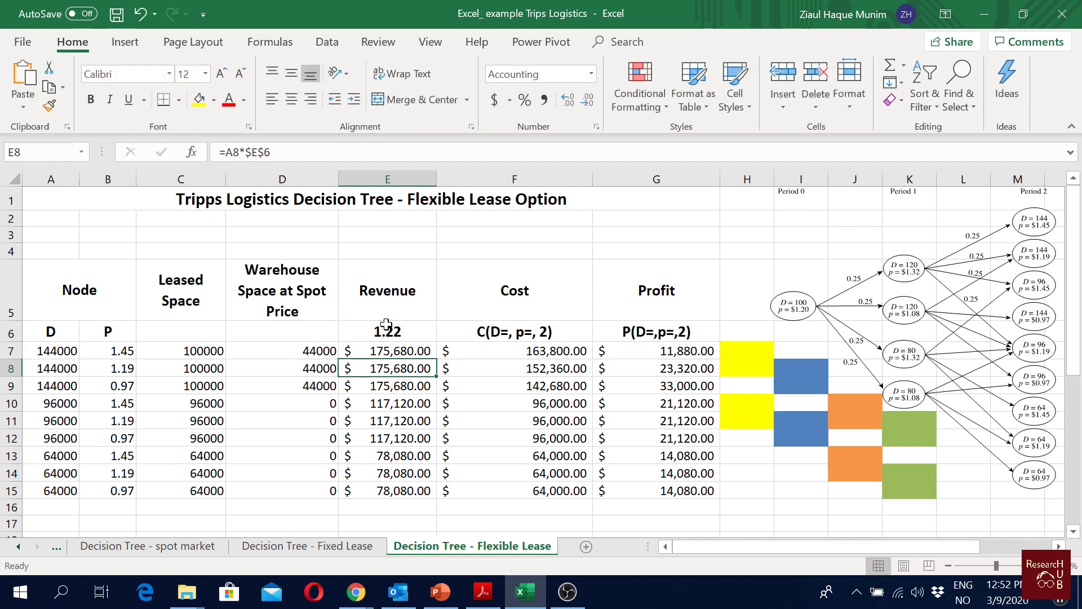
{"action": "key", "text": "Up"}
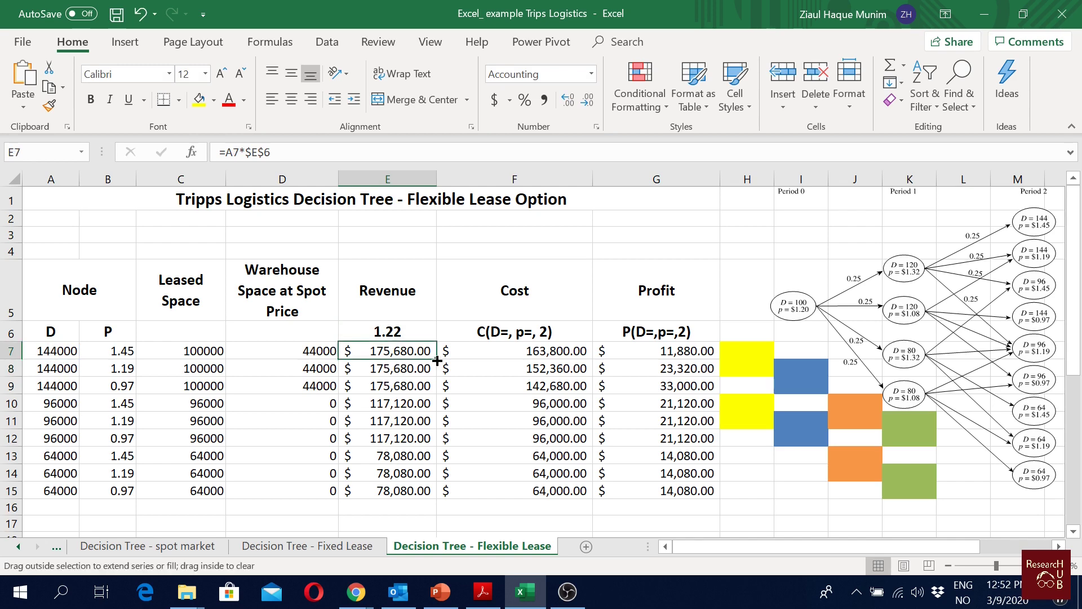
{"action": "left_click_drag", "start_coordinate": [437, 363], "coordinate": [437, 485]}
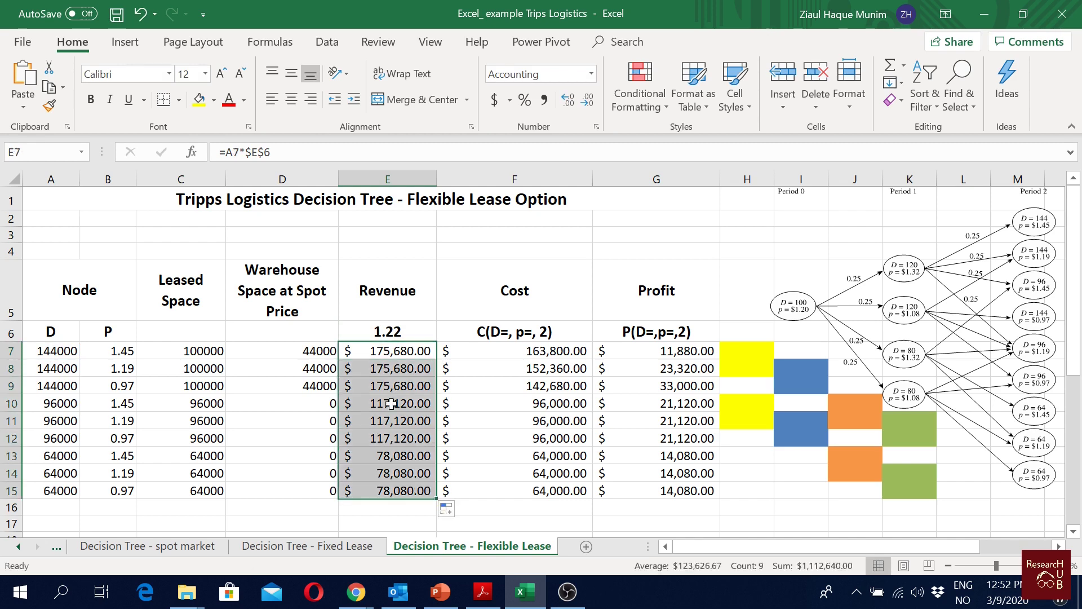
{"action": "double_click", "coordinate": [395, 491]}
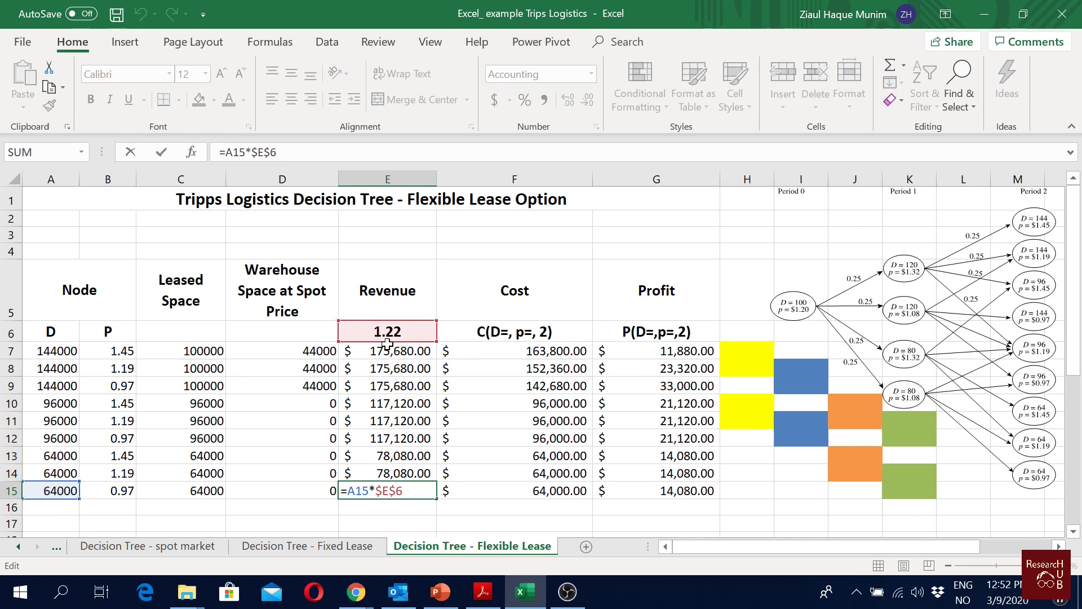
Inspect the cost formula in F7, highlighting its leased-space term and its spot-price term in turn.
{"action": "left_click", "coordinate": [521, 301]}
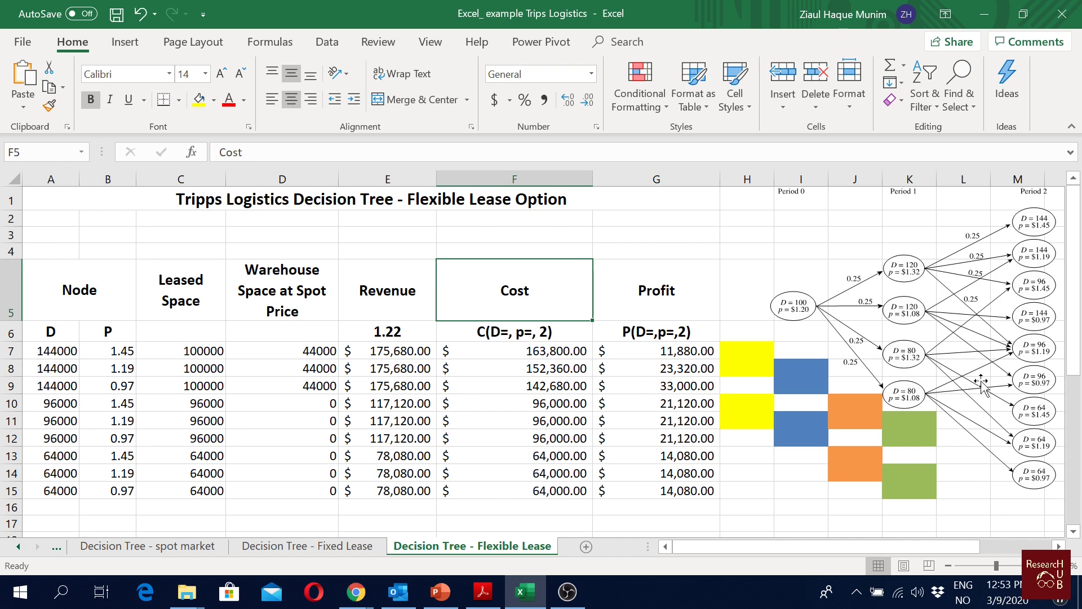
{"action": "left_click", "coordinate": [563, 352]}
{"action": "double_click", "coordinate": [563, 352]}
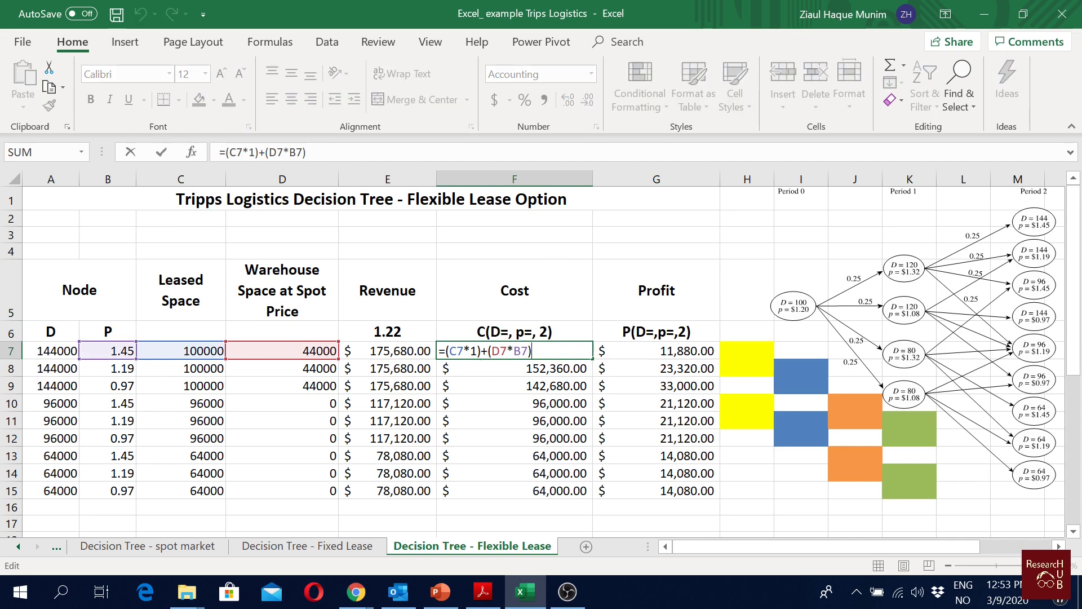
{"action": "left_click_drag", "start_coordinate": [479, 350], "coordinate": [449, 350]}
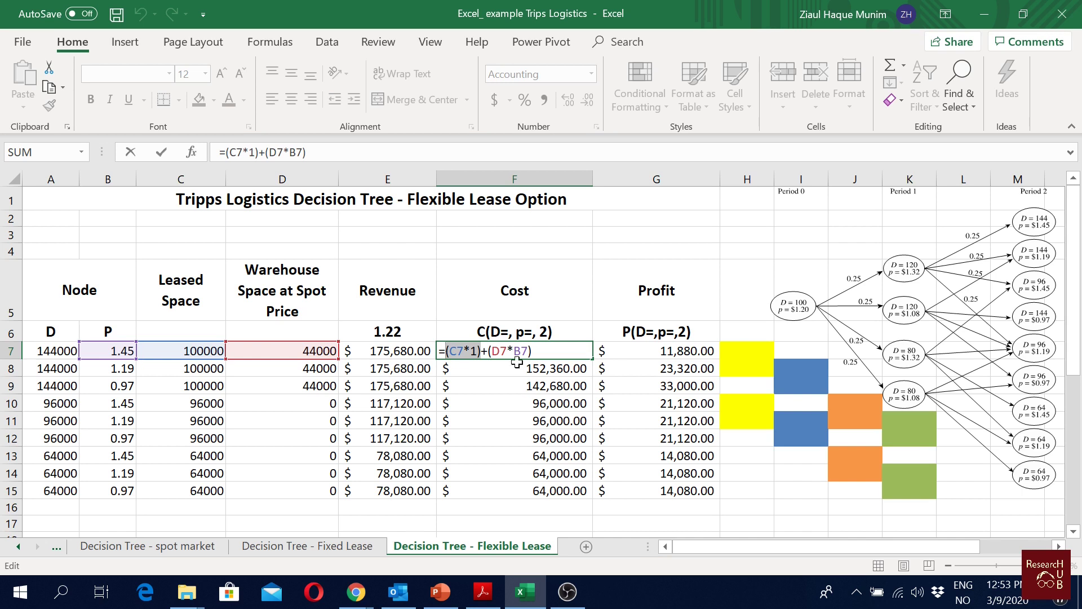
{"action": "key", "text": "Right"}
{"action": "key", "text": "Right"}
{"action": "key", "text": "Right"}
{"action": "key", "text": "Right"}
{"action": "key", "text": "Right"}
{"action": "key", "text": "Right"}
{"action": "key", "text": "Right"}
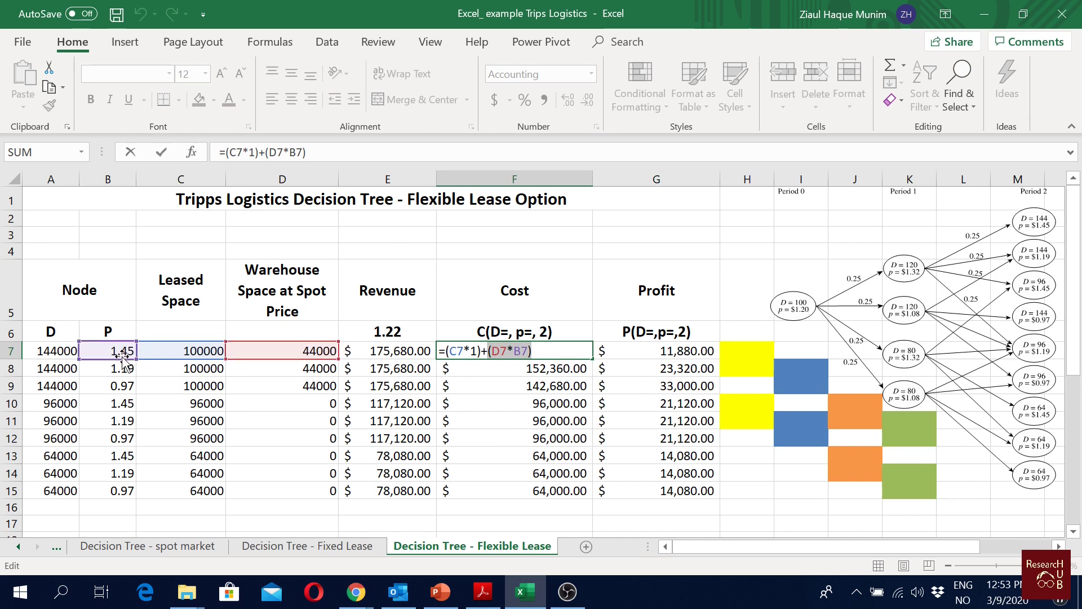
{"action": "key", "text": "Return"}
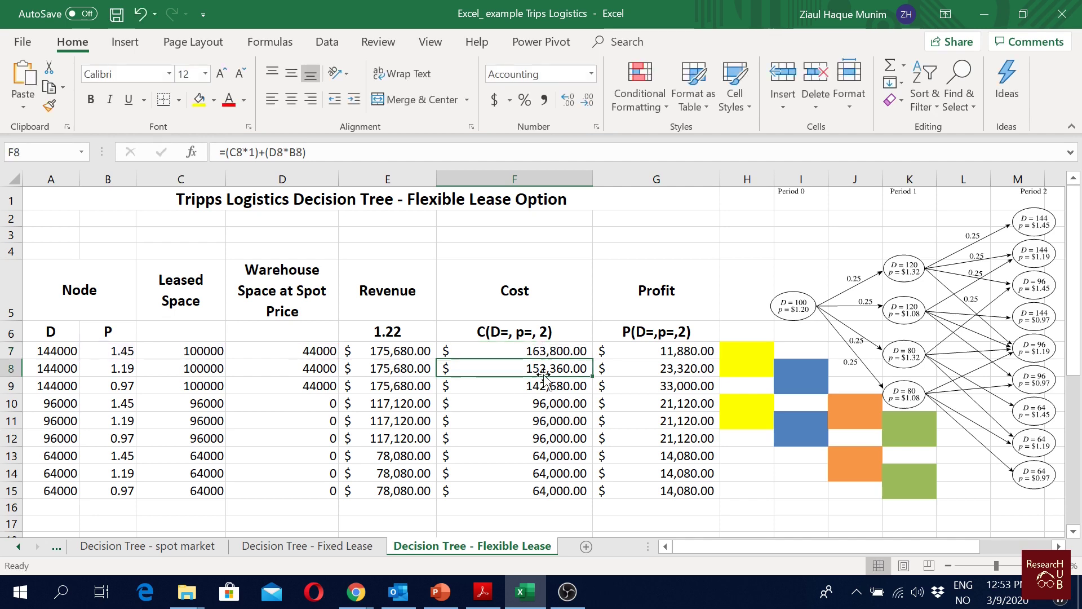
Copy the cost formula in F7 down through F15 and check the cell references in F15.
{"action": "left_click", "coordinate": [586, 351]}
{"action": "left_click_drag", "start_coordinate": [592, 359], "coordinate": [570, 491]}
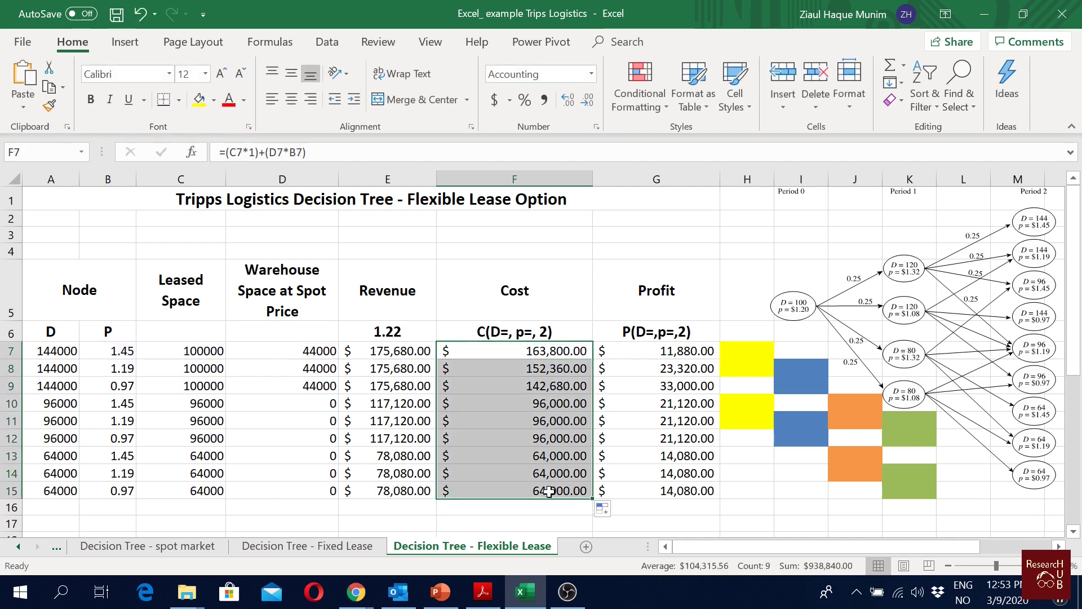
{"action": "double_click", "coordinate": [566, 491]}
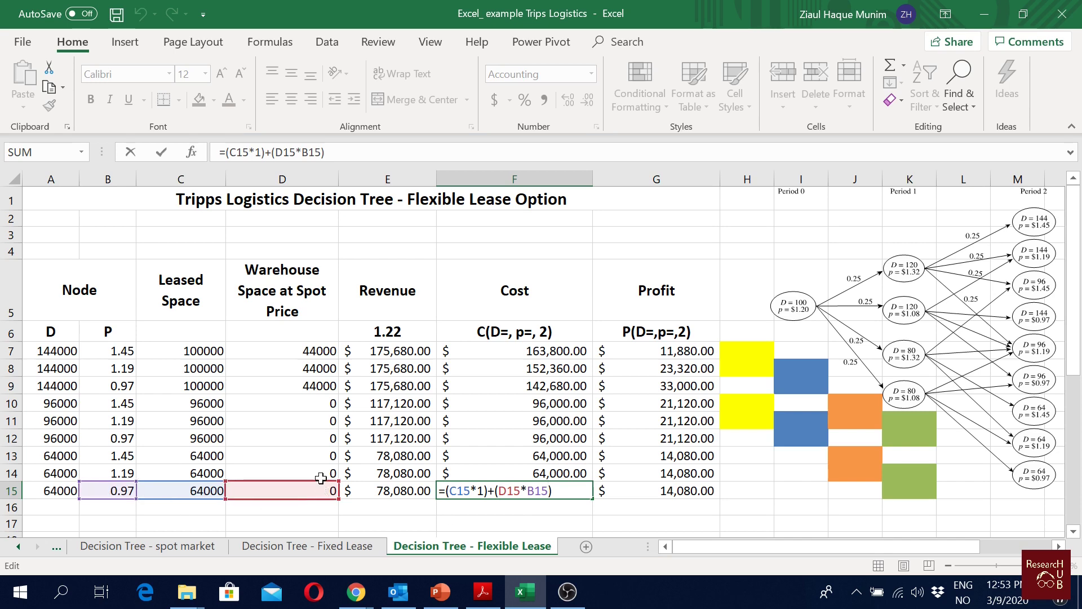
{"action": "key", "text": "Return"}
Review the profit formula in G7, copy it down through G15 and check the formula in G15.
{"action": "double_click", "coordinate": [693, 350]}
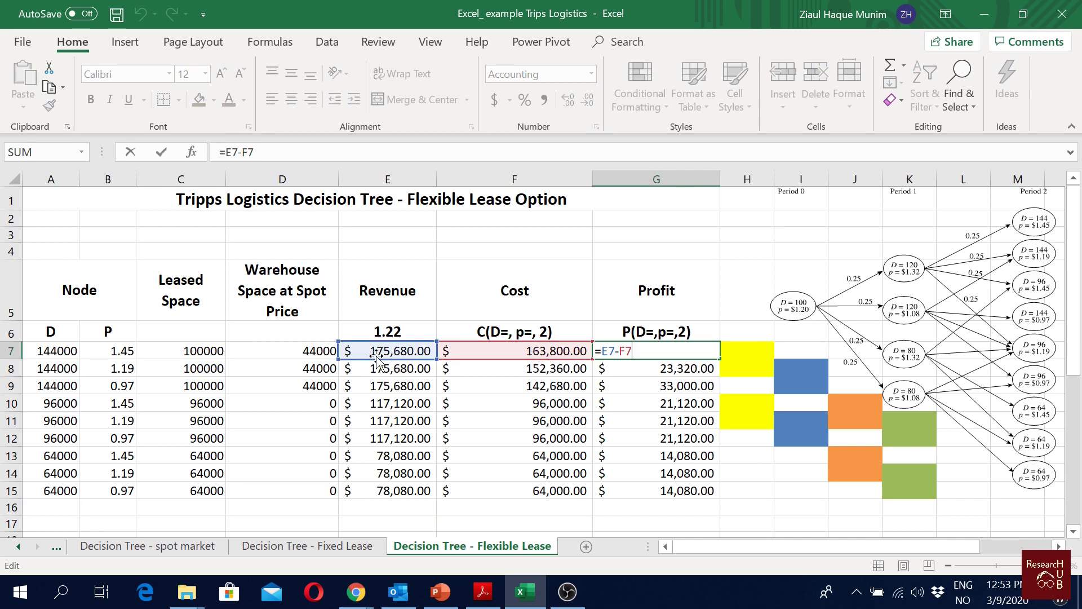
{"action": "key", "text": "Return"}
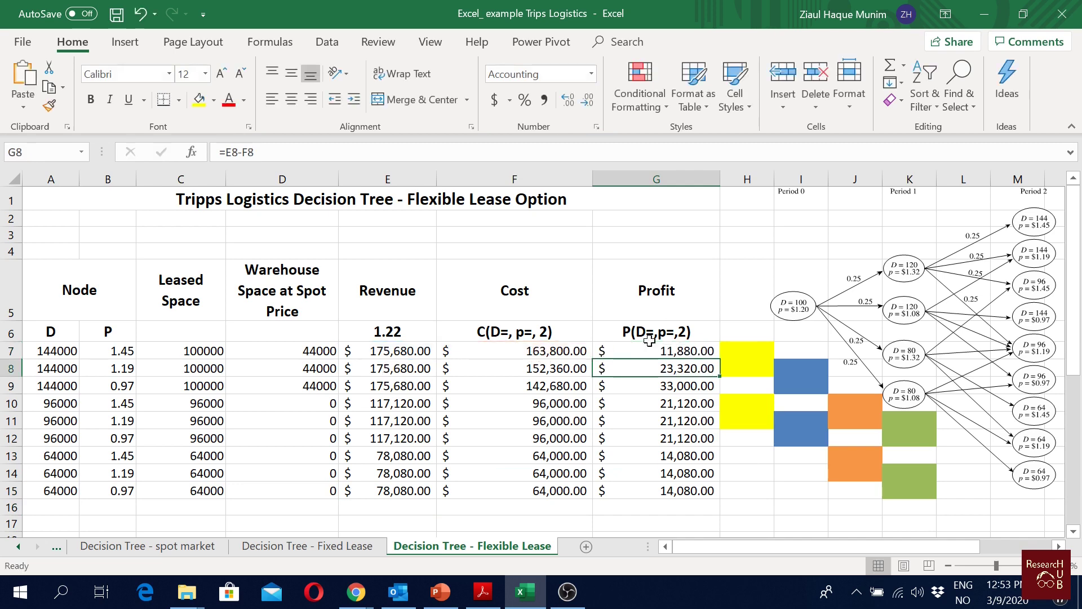
{"action": "left_click", "coordinate": [683, 350]}
{"action": "left_click_drag", "start_coordinate": [719, 359], "coordinate": [698, 499]}
{"action": "left_click", "coordinate": [702, 488]}
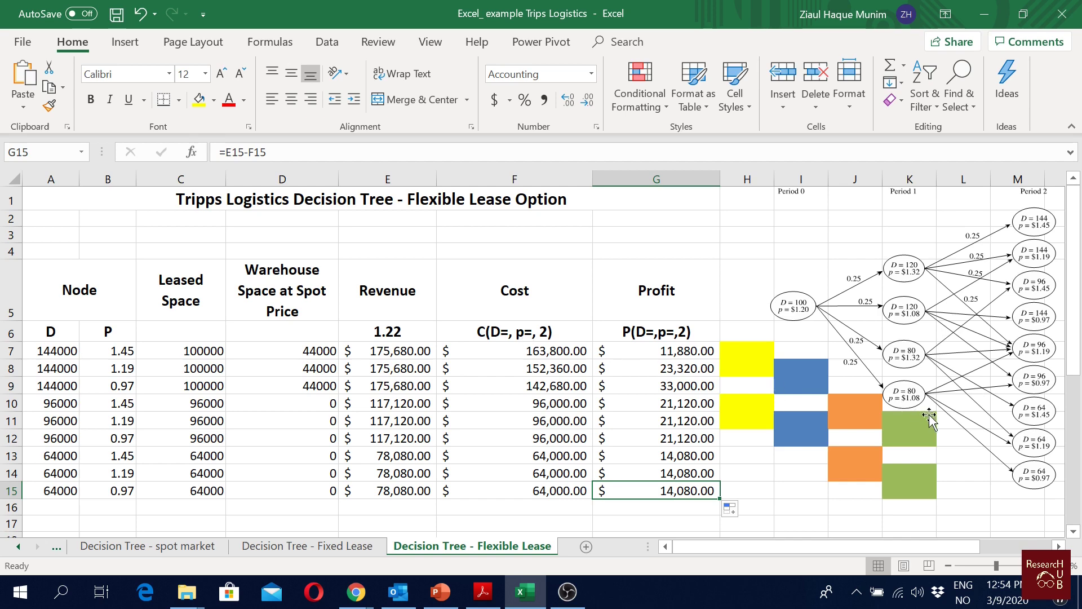
Move the decision tree picture down beside the period 1 node table, below the coloured cells.
{"action": "scroll", "coordinate": [316, 381], "scroll_direction": "down", "scroll_amount": 2}
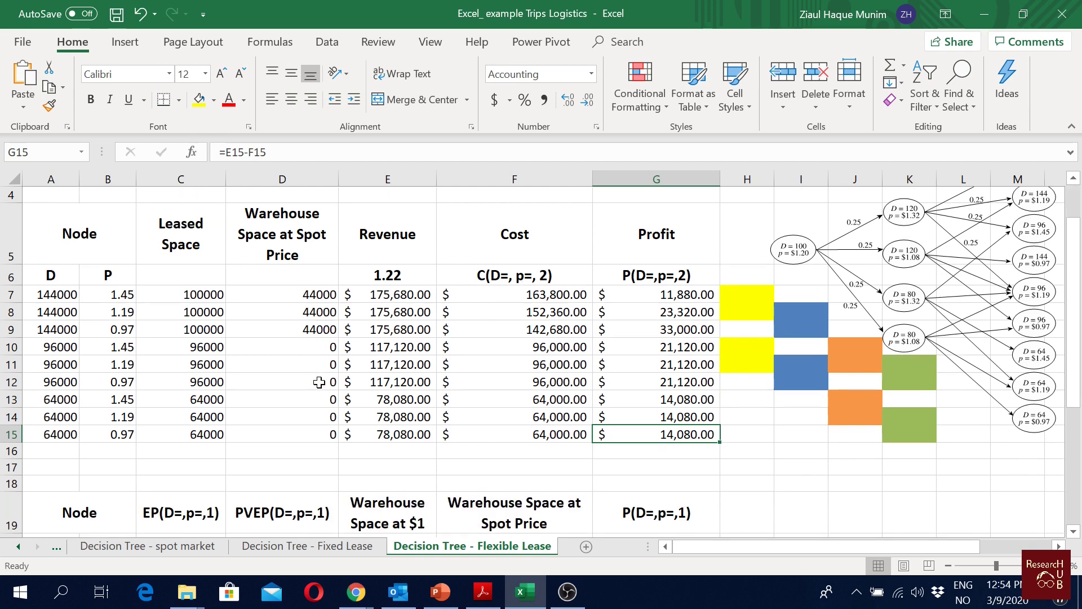
{"action": "left_click_drag", "start_coordinate": [846, 285], "coordinate": [916, 418]}
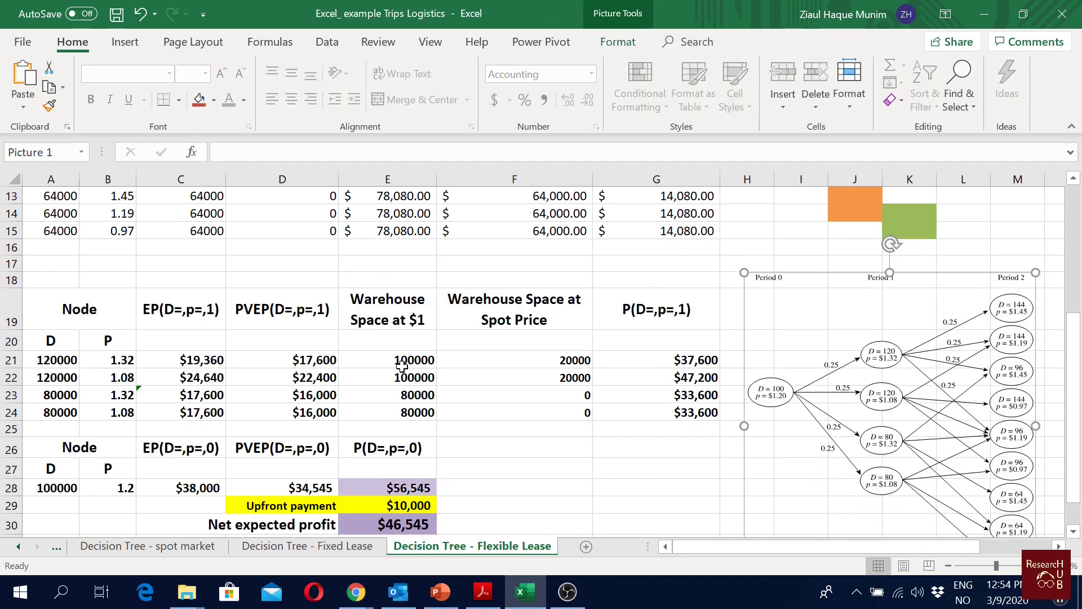
{"action": "scroll", "coordinate": [401, 366], "scroll_direction": "up", "scroll_amount": 1}
{"action": "scroll", "coordinate": [150, 422], "scroll_direction": "down", "scroll_amount": 2}
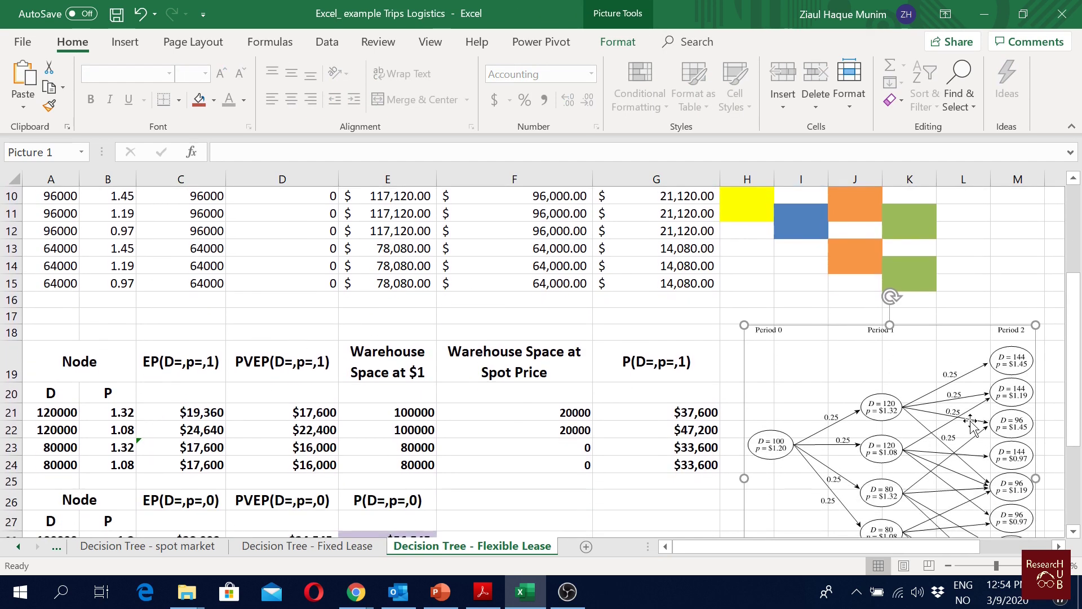
{"action": "scroll", "coordinate": [900, 426], "scroll_direction": "down", "scroll_amount": 1}
{"action": "key", "text": "Escape"}
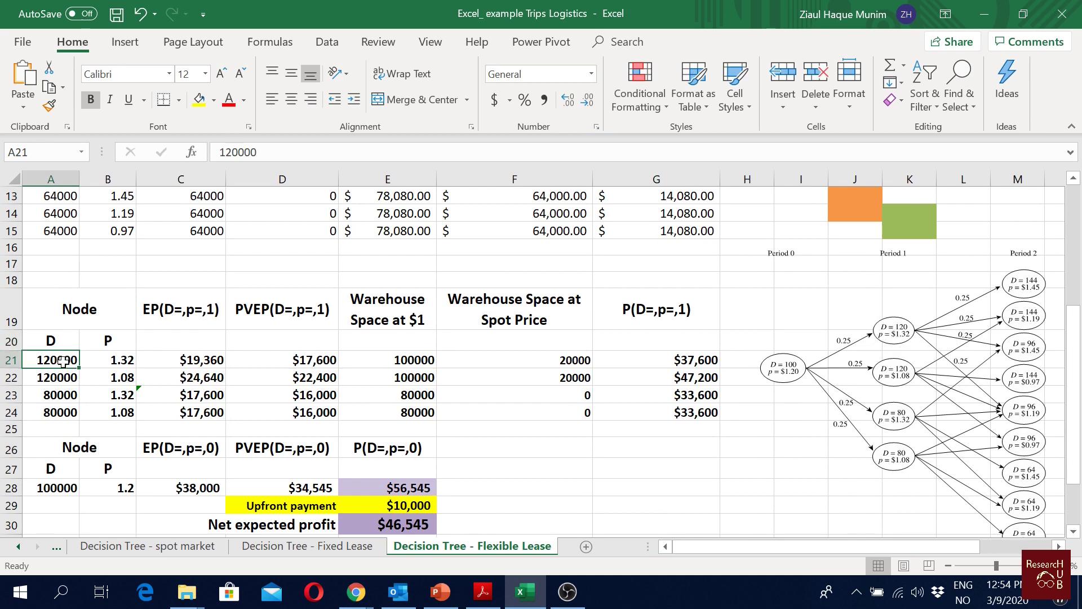
Examine the period 1 nodes' demand and price values and the expected profit formulas in C21 and C22.
{"action": "left_click_drag", "start_coordinate": [64, 361], "coordinate": [55, 410]}
{"action": "left_click_drag", "start_coordinate": [121, 340], "coordinate": [97, 413]}
{"action": "scroll", "coordinate": [202, 394], "scroll_direction": "up", "scroll_amount": 1}
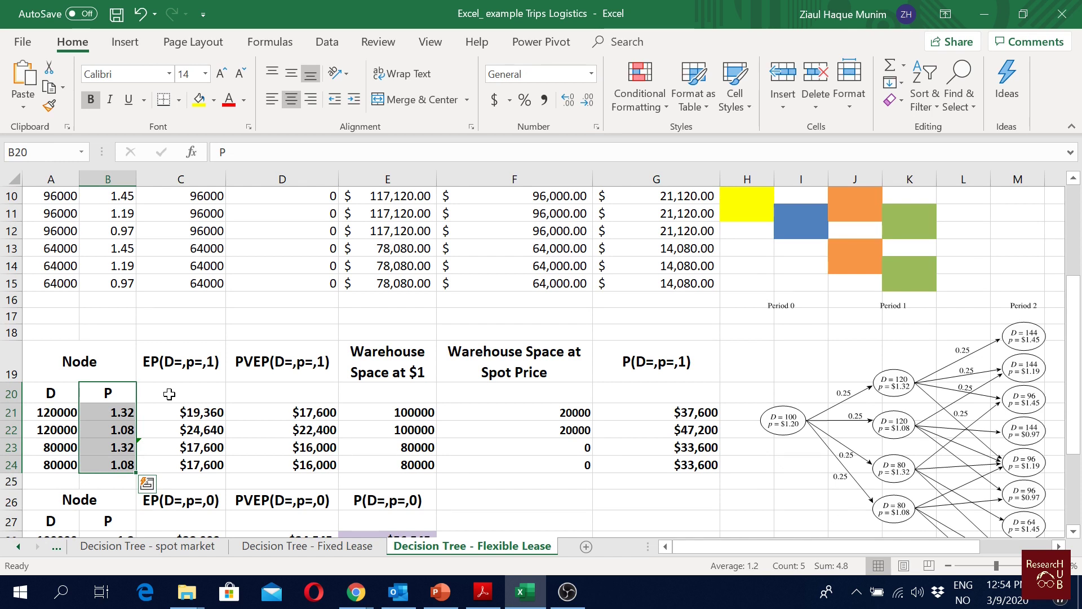
{"action": "double_click", "coordinate": [204, 413]}
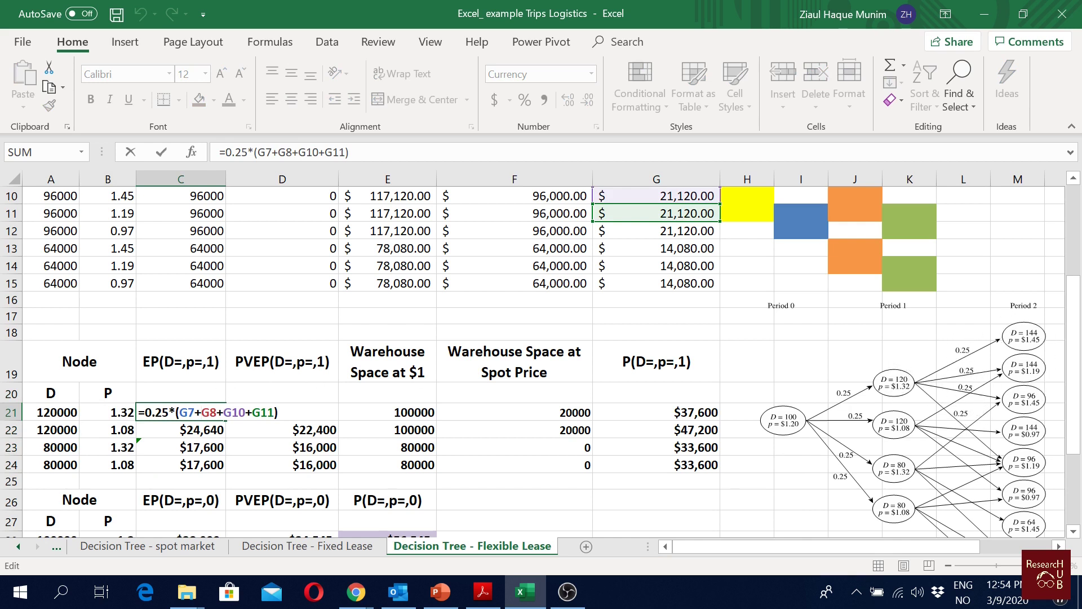
{"action": "left_click_drag", "start_coordinate": [151, 412], "coordinate": [278, 412]}
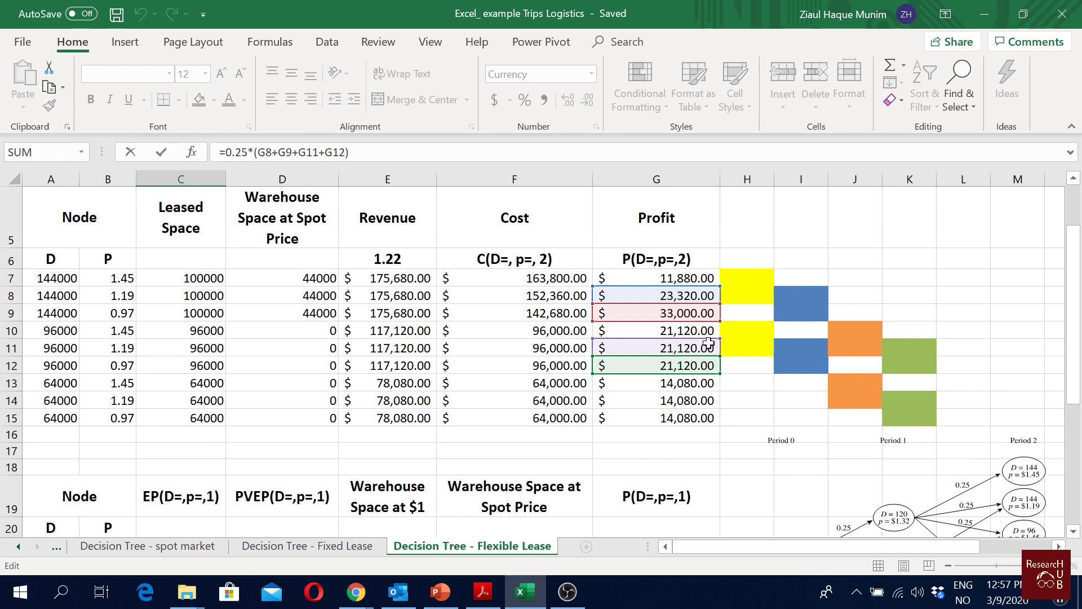
Inspect the expected profit formulas of the two 80000-demand period 1 nodes in C23 and C24.
{"action": "scroll", "coordinate": [708, 342], "scroll_direction": "down", "scroll_amount": 1}
{"action": "left_click", "coordinate": [210, 483]}
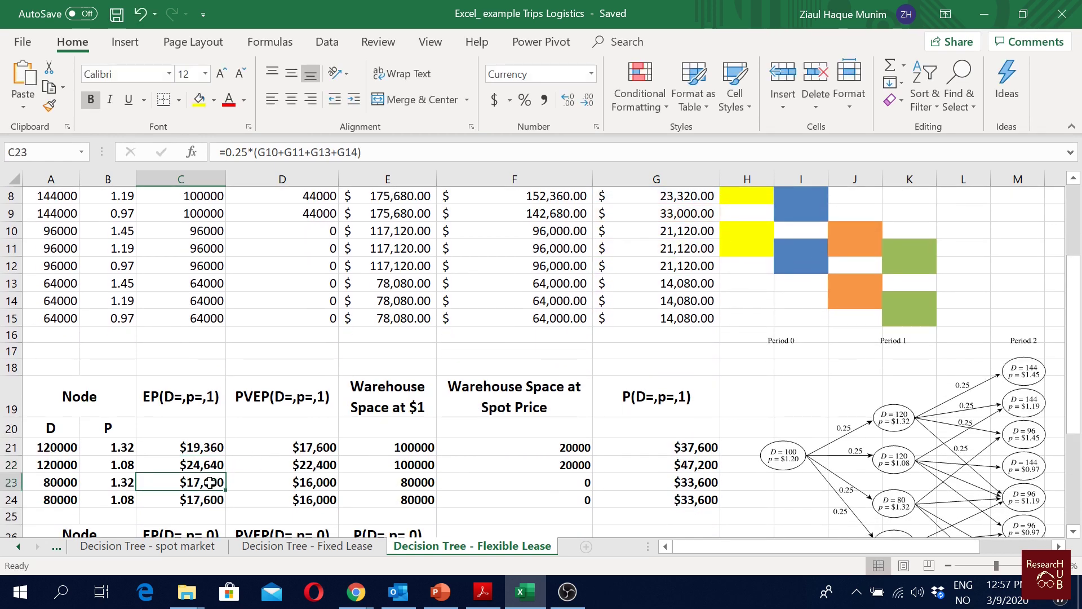
{"action": "double_click", "coordinate": [210, 482]}
{"action": "key", "text": "Escape"}
{"action": "double_click", "coordinate": [213, 499]}
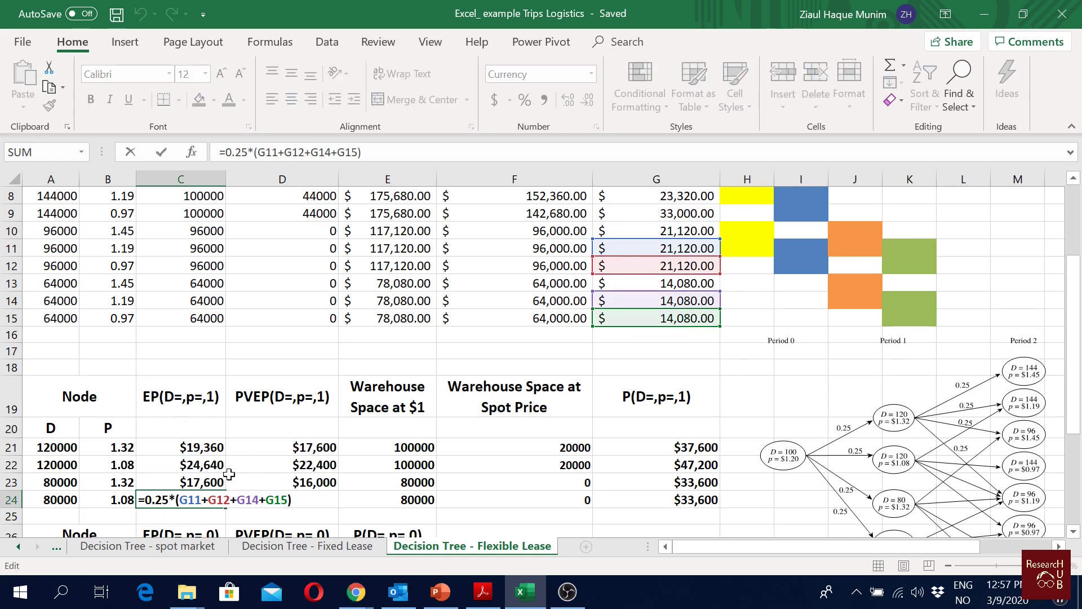
Review the present value formula in D21, copy it down through D24 and check the formula in D24.
{"action": "key", "text": "Escape"}
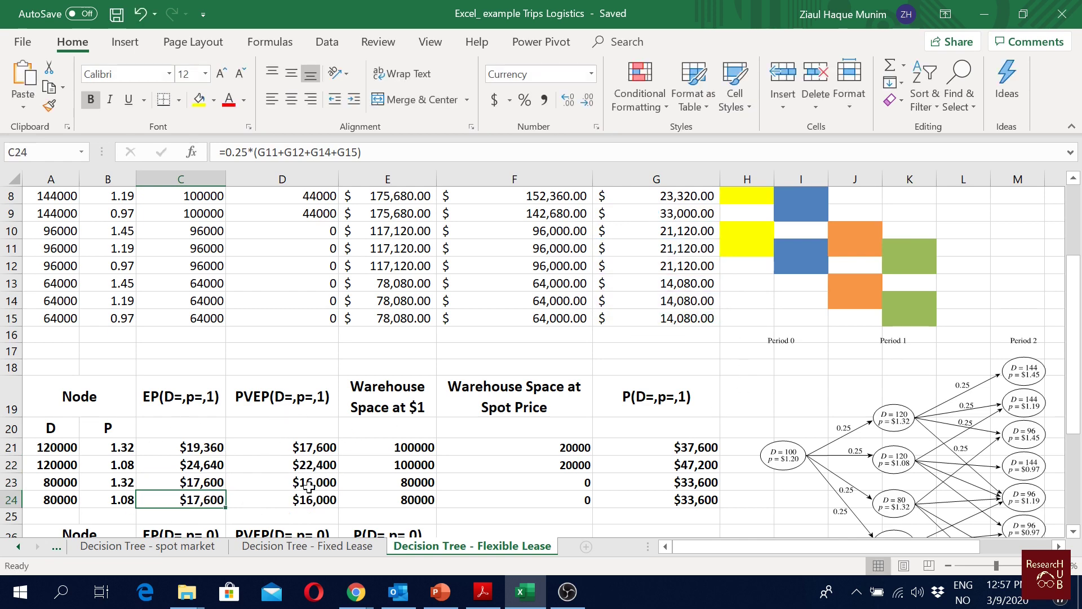
{"action": "left_click_drag", "start_coordinate": [192, 447], "coordinate": [204, 498]}
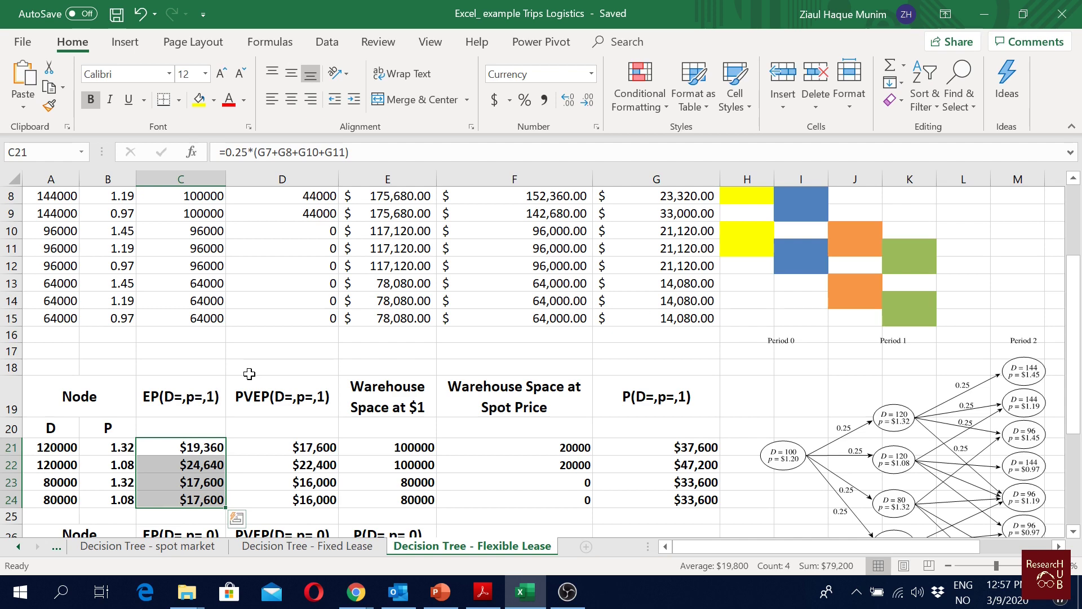
{"action": "double_click", "coordinate": [324, 451]}
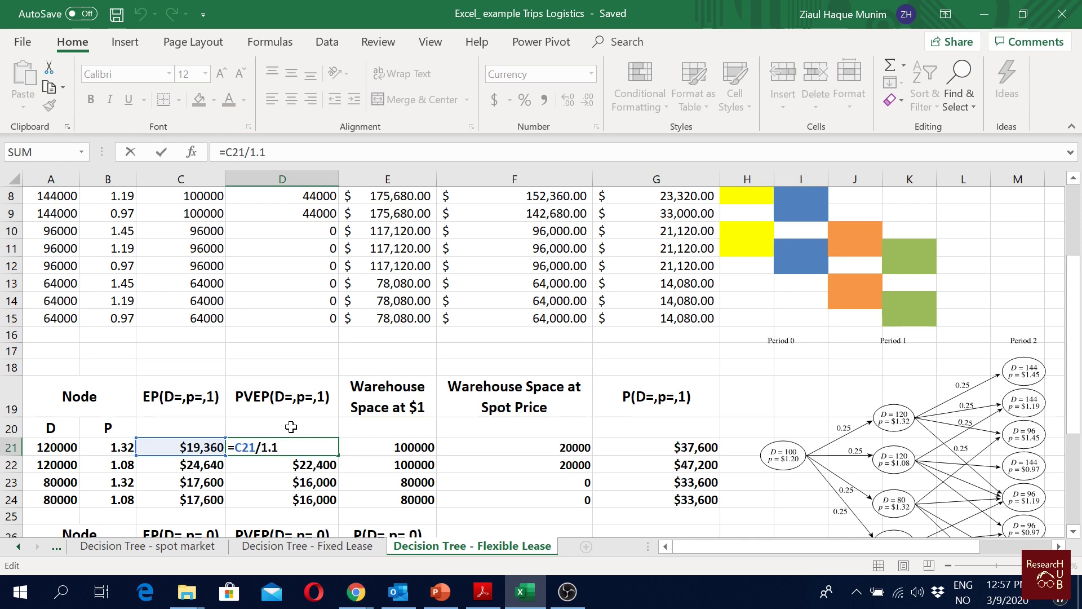
{"action": "key", "text": "Return"}
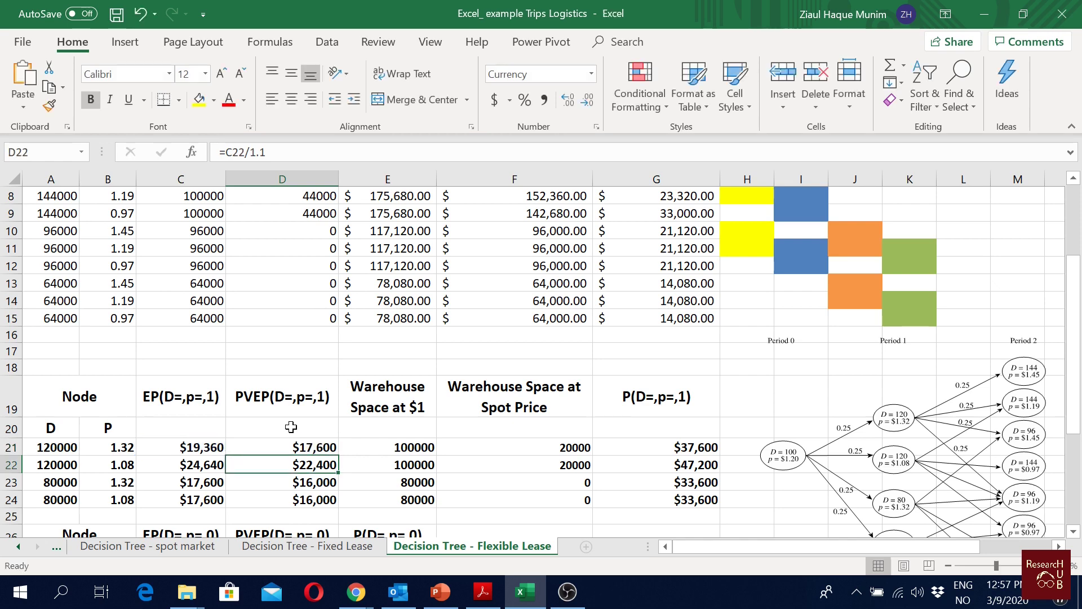
{"action": "key", "text": "Up"}
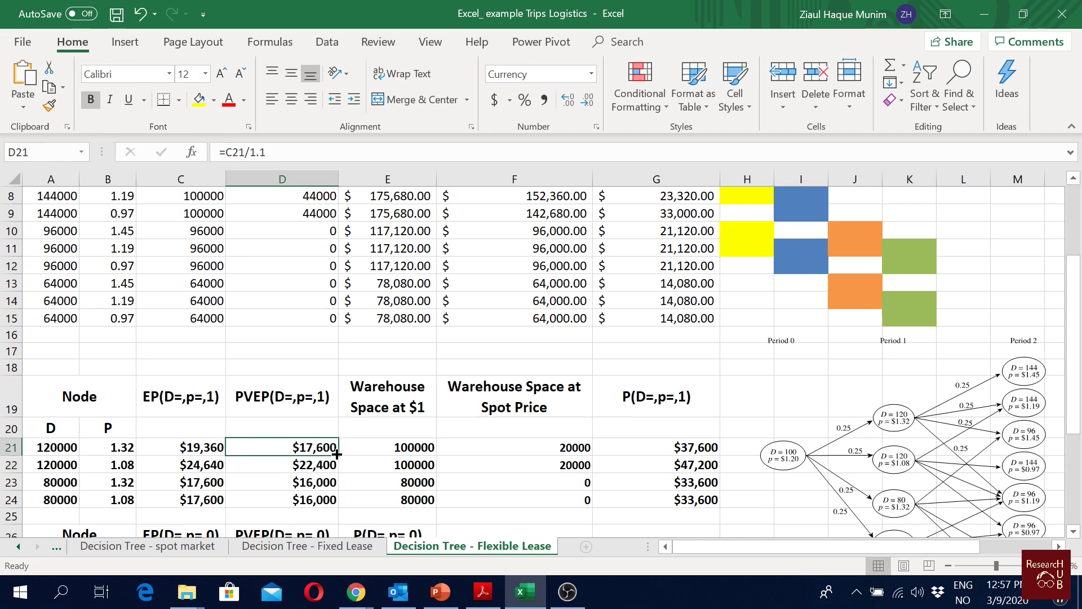
{"action": "left_click_drag", "start_coordinate": [337, 454], "coordinate": [337, 508]}
{"action": "key", "text": "F2"}
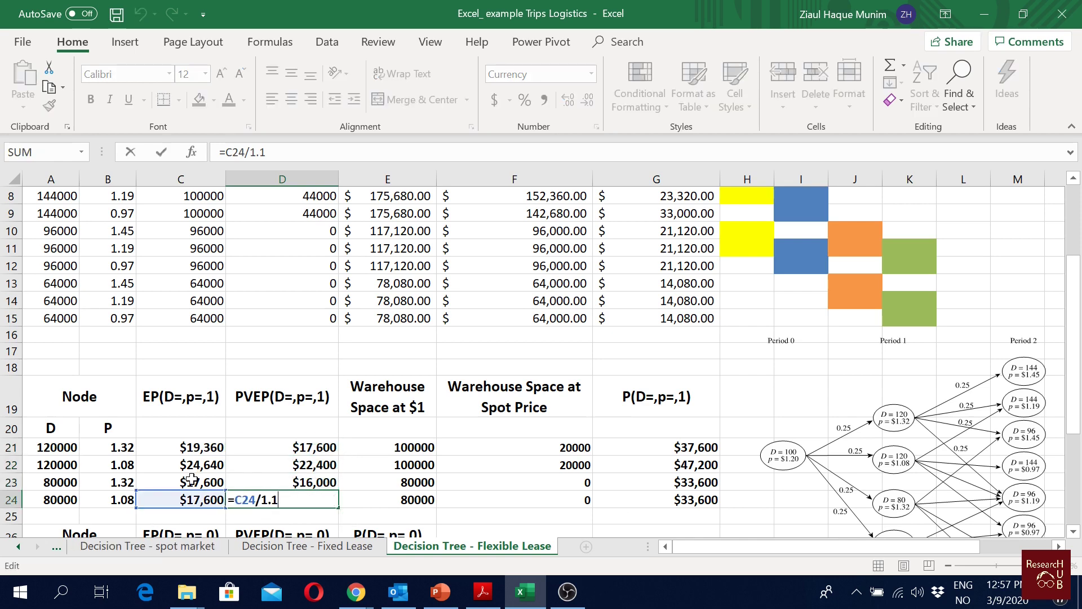
{"action": "key", "text": "Escape"}
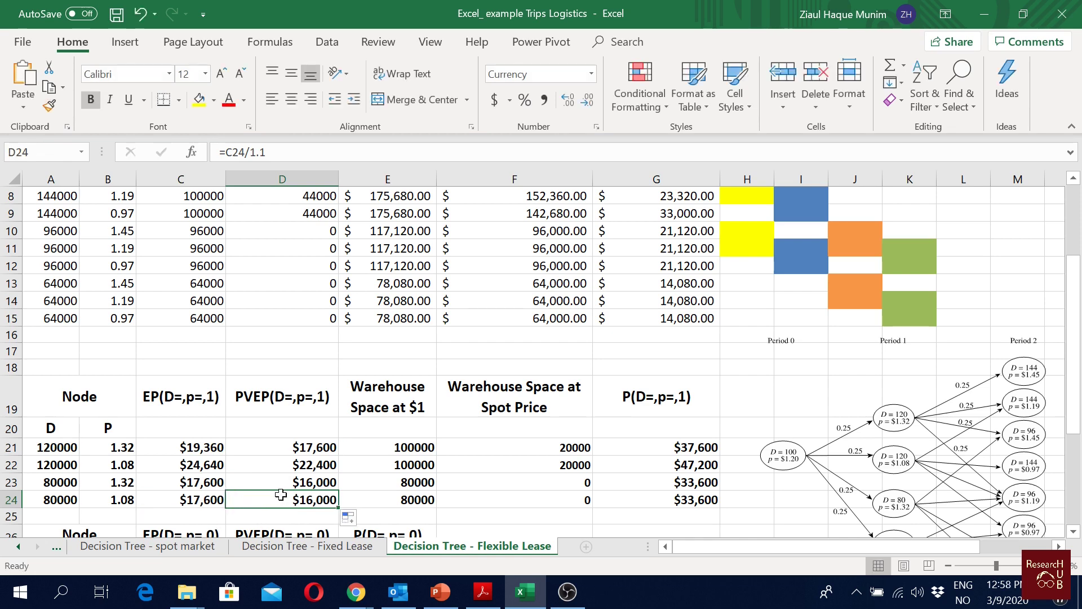
Inspect the period 1 nodes' warehouse space at $1 in E21 through E24 and the spot-price space formula in F21.
{"action": "left_click", "coordinate": [427, 448]}
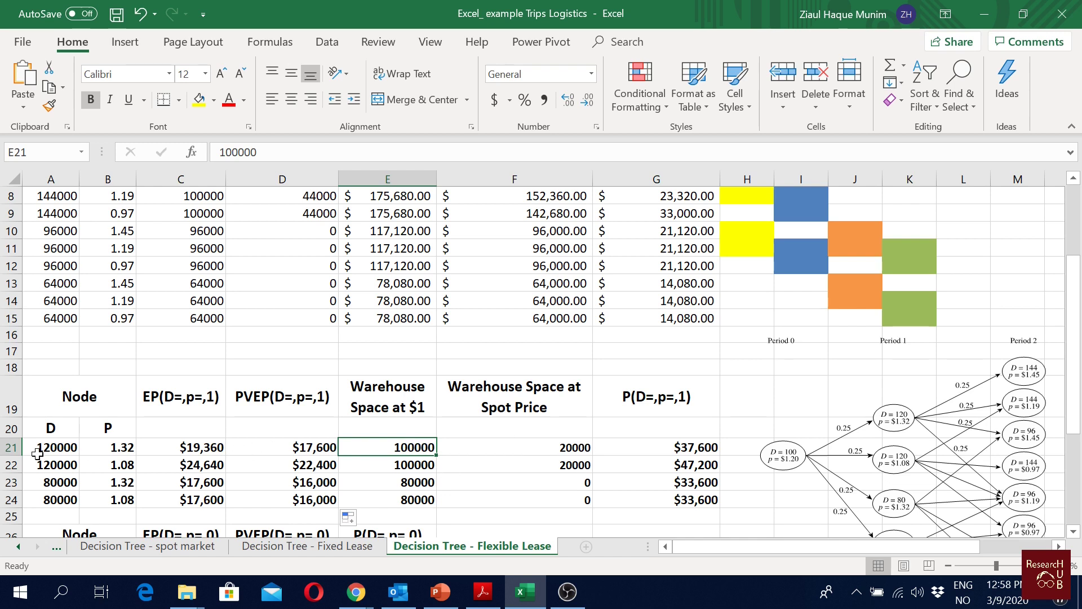
{"action": "key", "text": "Return"}
{"action": "left_click", "coordinate": [419, 449]}
{"action": "left_click_drag", "start_coordinate": [428, 456], "coordinate": [429, 473]}
{"action": "left_click", "coordinate": [425, 488]}
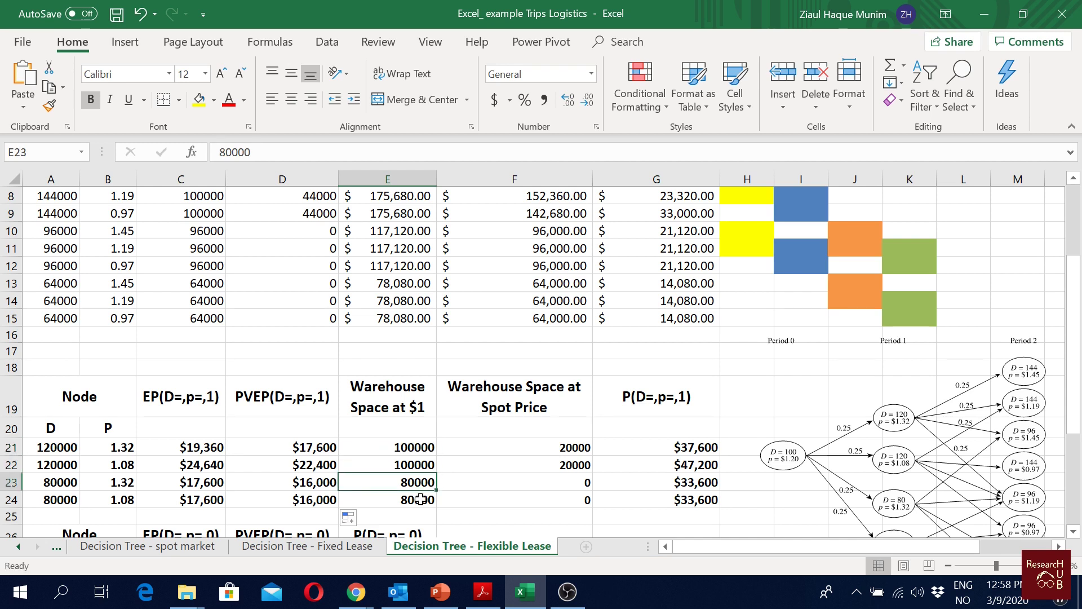
{"action": "left_click", "coordinate": [424, 497]}
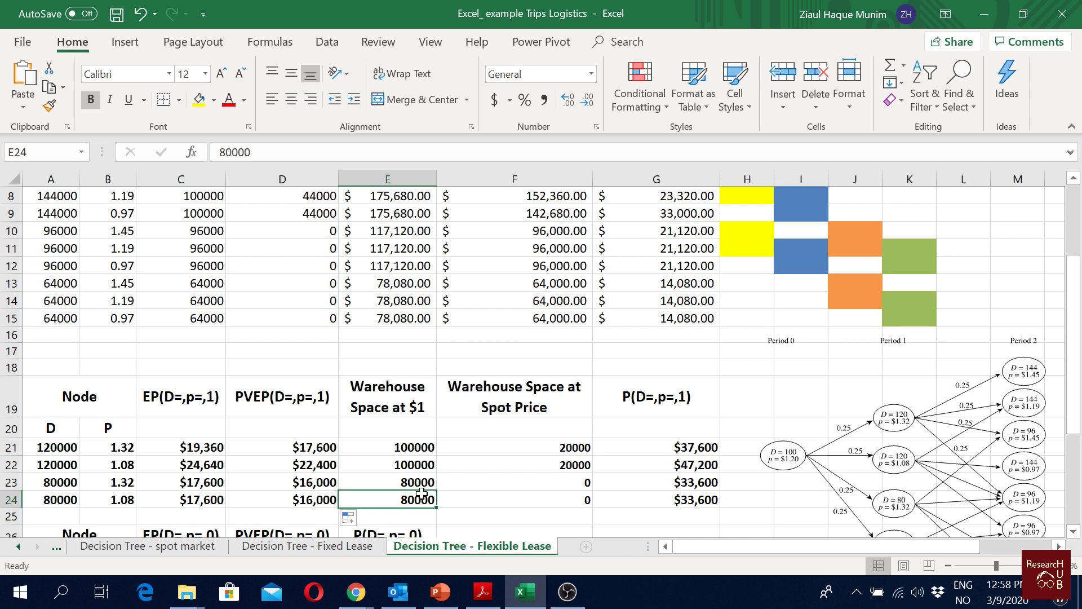
{"action": "left_click", "coordinate": [413, 480]}
{"action": "left_click", "coordinate": [416, 499]}
{"action": "left_click", "coordinate": [413, 483]}
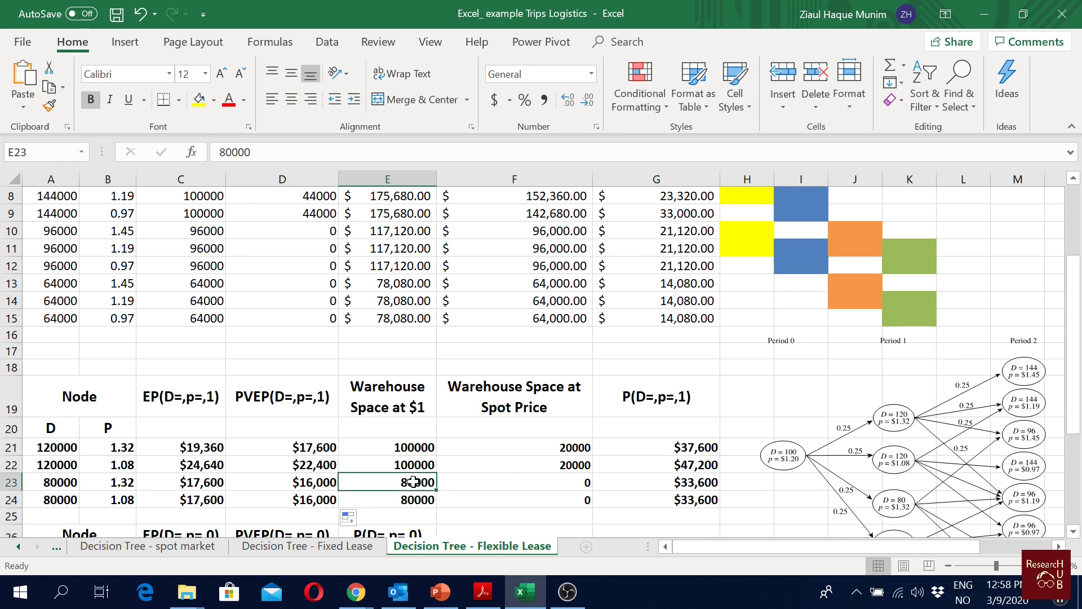
{"action": "left_click", "coordinate": [417, 448]}
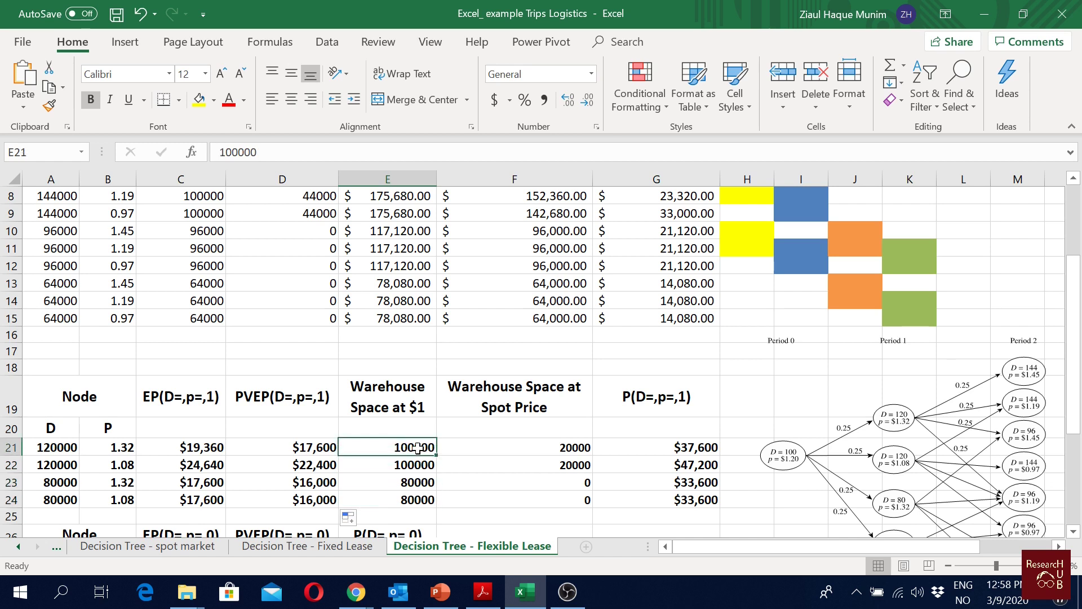
{"action": "left_click", "coordinate": [572, 446]}
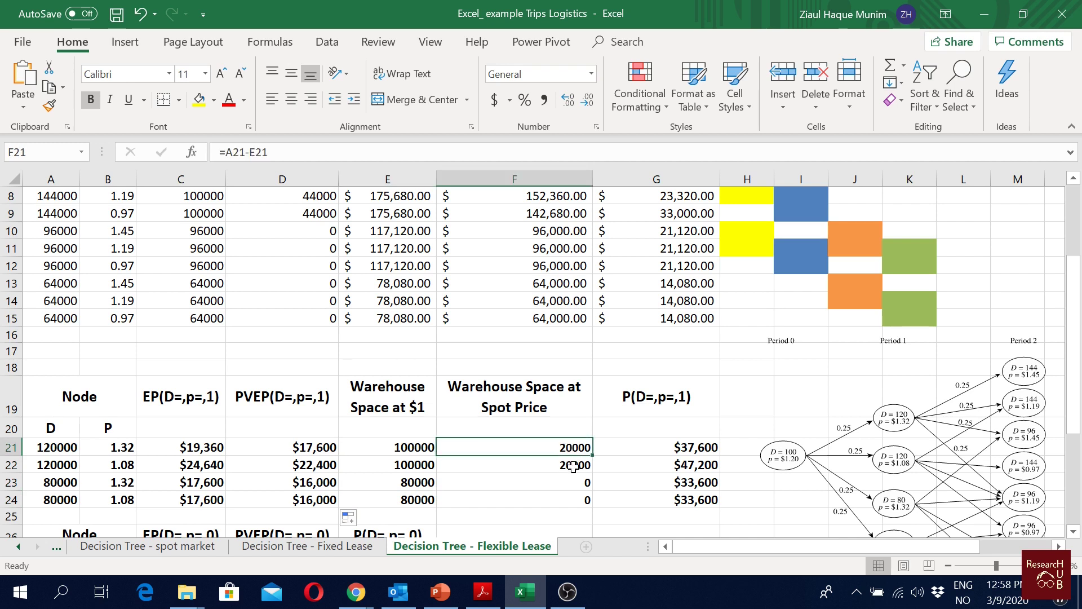
Open the period 1 profit formula in G21 and examine its revenue term, tracing it to A21 and $E$6.
{"action": "left_click", "coordinate": [676, 449]}
{"action": "double_click", "coordinate": [676, 448]}
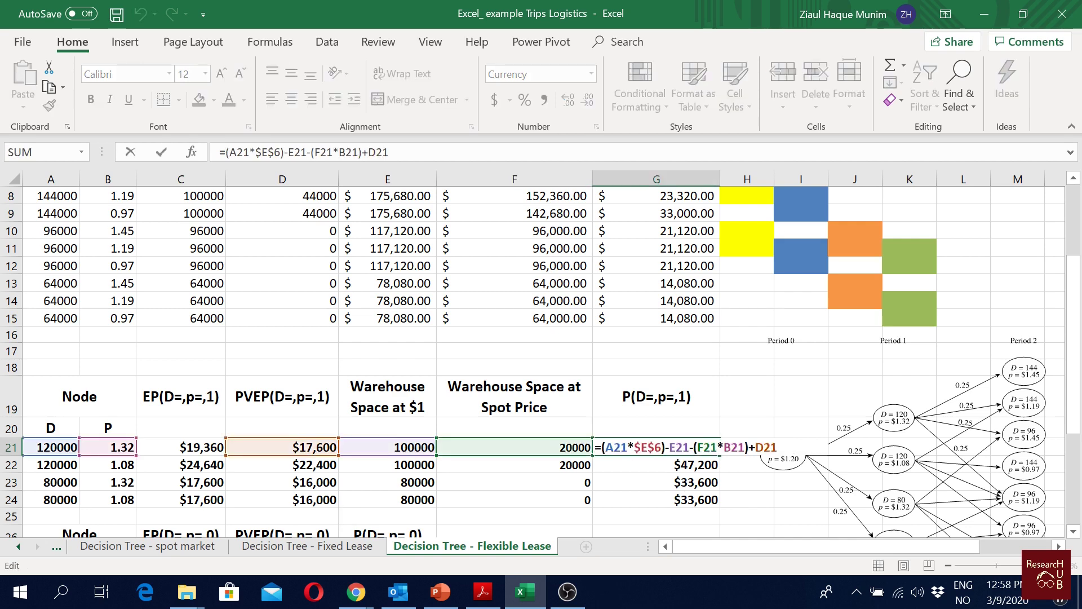
{"action": "scroll", "coordinate": [683, 428], "scroll_direction": "down", "scroll_amount": 1}
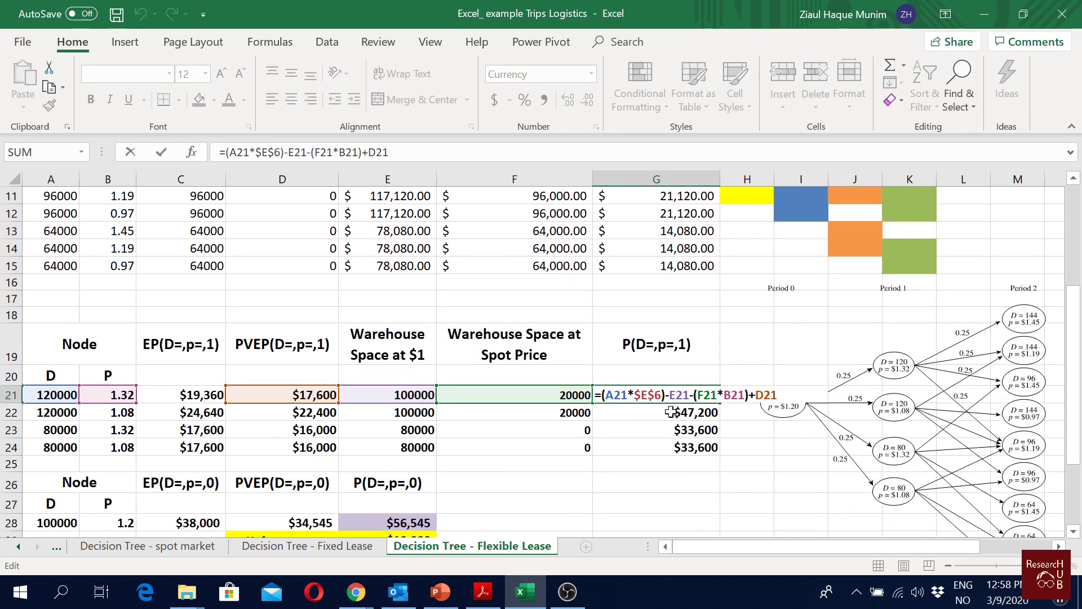
{"action": "key", "text": "shift+Left"}
{"action": "key", "text": "shift+Left"}
{"action": "key", "text": "shift+Left"}
{"action": "key", "text": "shift+Left"}
{"action": "key", "text": "shift+Left"}
{"action": "key", "text": "shift+Left"}
{"action": "key", "text": "shift+Left"}
{"action": "key", "text": "shift+Left"}
{"action": "key", "text": "shift+Left"}
{"action": "key", "text": "shift+Left"}
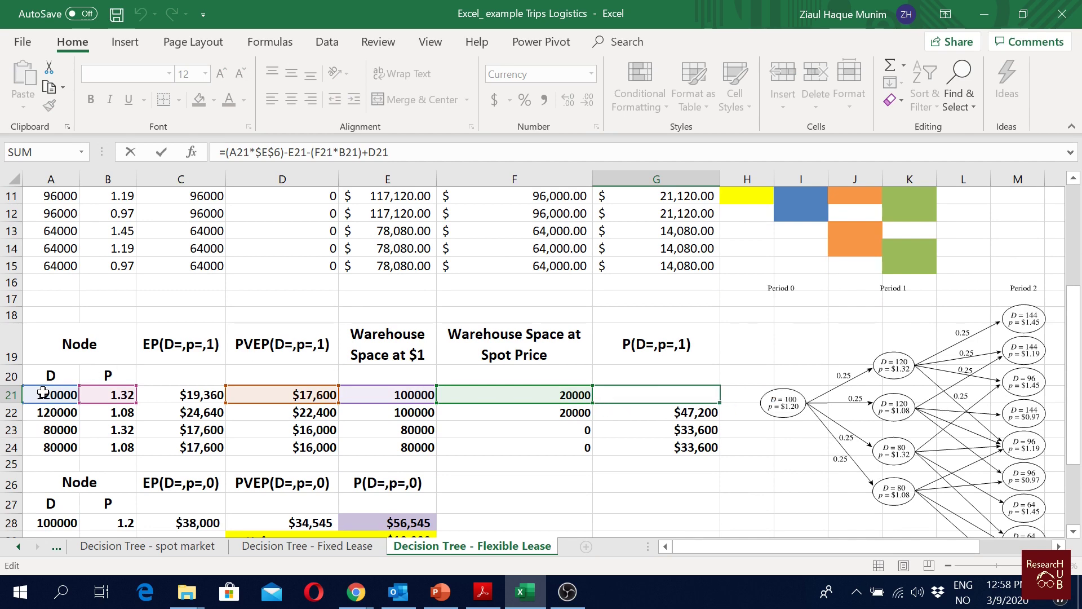
{"action": "scroll", "coordinate": [349, 346], "scroll_direction": "up", "scroll_amount": 3}
{"action": "scroll", "coordinate": [390, 341], "scroll_direction": "down", "scroll_amount": 3}
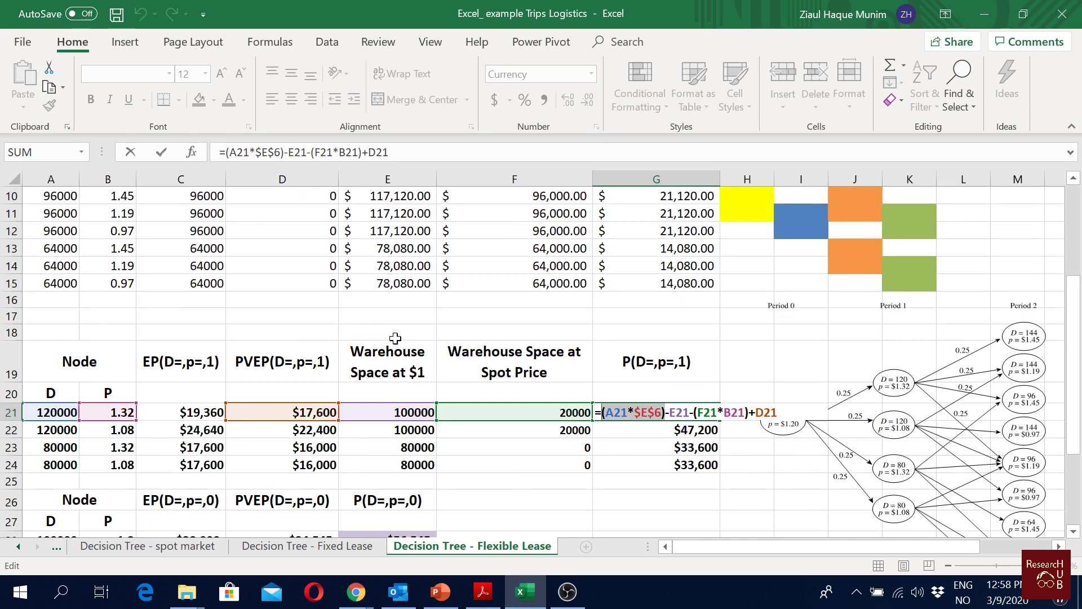
Rewrite the lease cost term in G21's profit formula as (E21*1), reviewing the F21*B21 and D21 terms before committing it.
{"action": "key", "text": "shift+Left"}
{"action": "key", "text": "shift+Left"}
{"action": "key", "text": "shift+Left"}
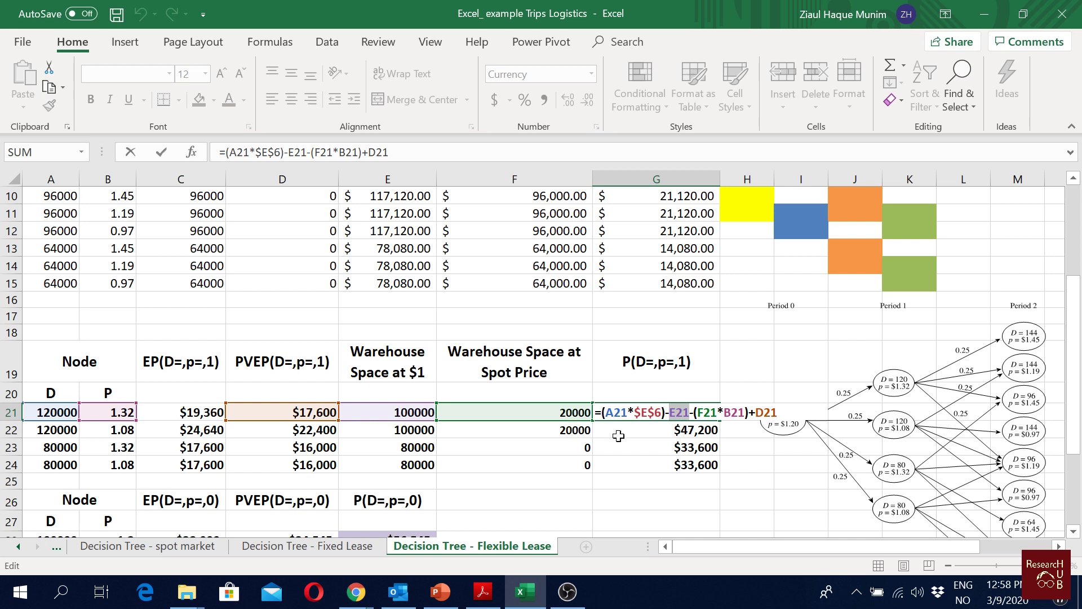
{"action": "key", "text": "Right"}
{"action": "type", "text": "*1"}
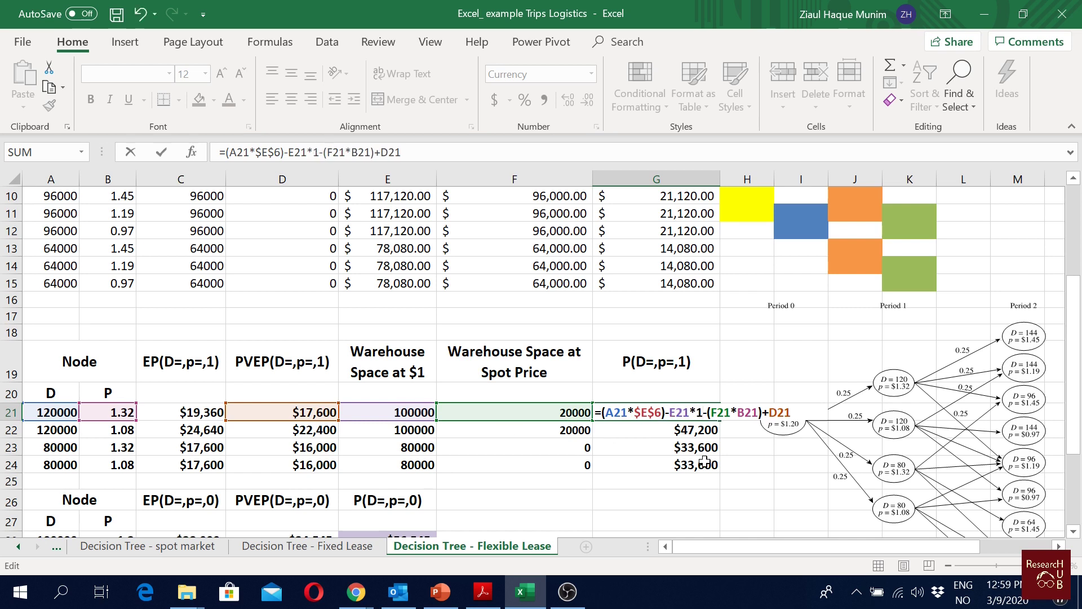
{"action": "type", "text": ")"}
{"action": "key", "text": "Left"}
{"action": "key", "text": "Left"}
{"action": "key", "text": "Left"}
{"action": "key", "text": "Left"}
{"action": "key", "text": "Left"}
{"action": "key", "text": "Left"}
{"action": "type", "text": "("}
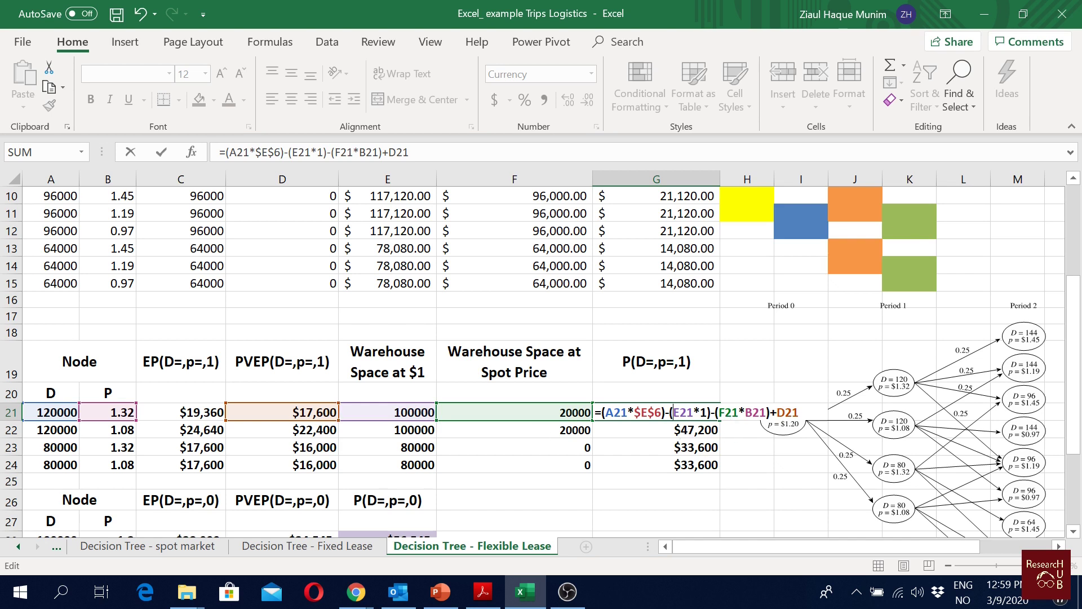
{"action": "left_click_drag", "start_coordinate": [714, 412], "coordinate": [766, 412]}
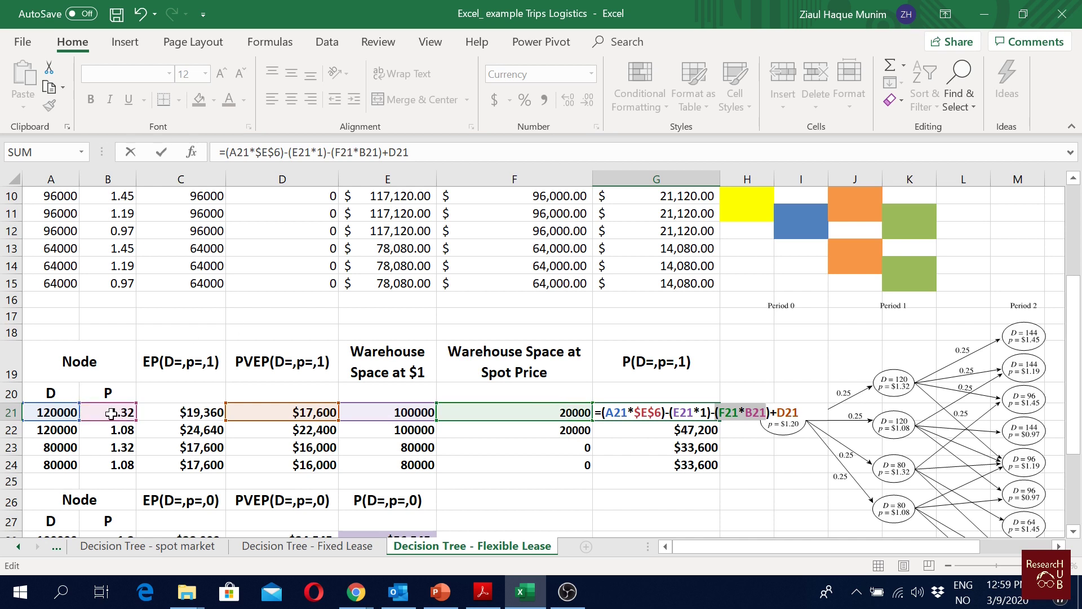
{"action": "double_click", "coordinate": [787, 412]}
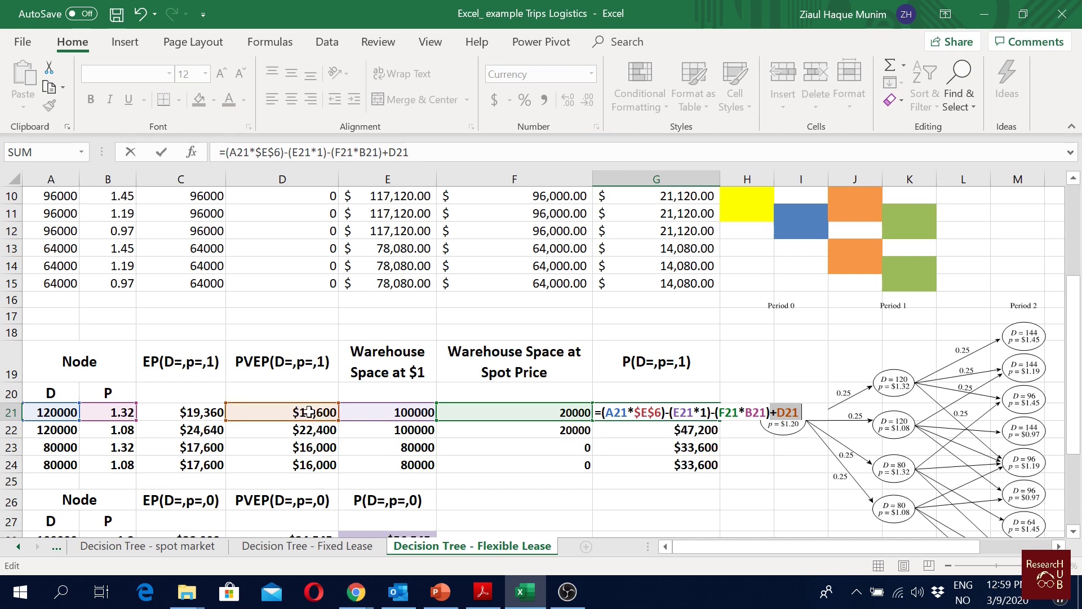
{"action": "key", "text": "Return"}
Copy the profit formula from G21 down through G24 and check the terms of the formula in G24.
{"action": "left_click", "coordinate": [702, 411]}
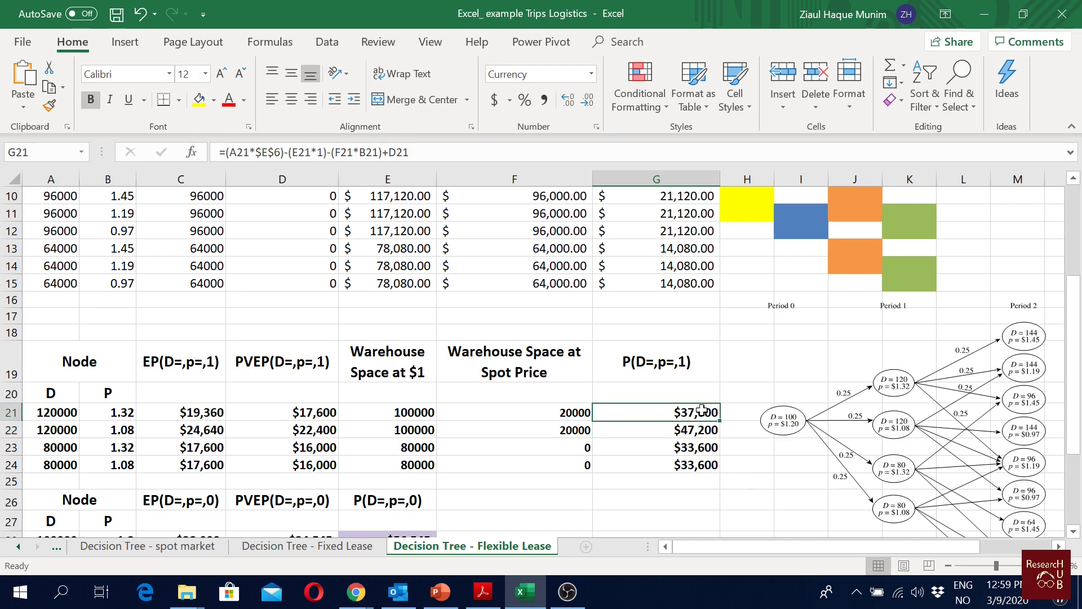
{"action": "left_click_drag", "start_coordinate": [719, 419], "coordinate": [713, 472]}
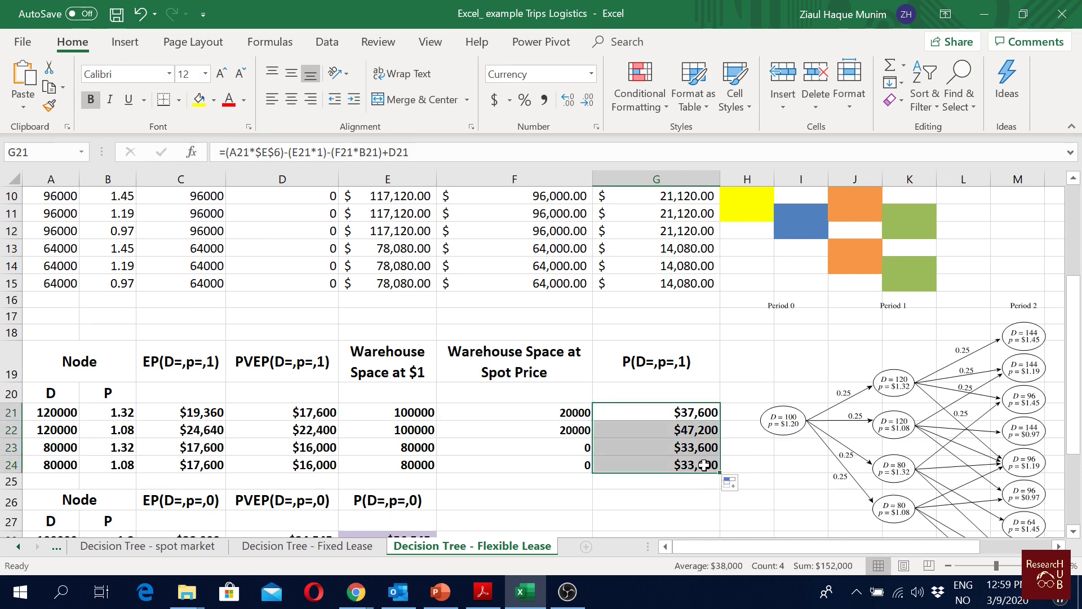
{"action": "double_click", "coordinate": [705, 466]}
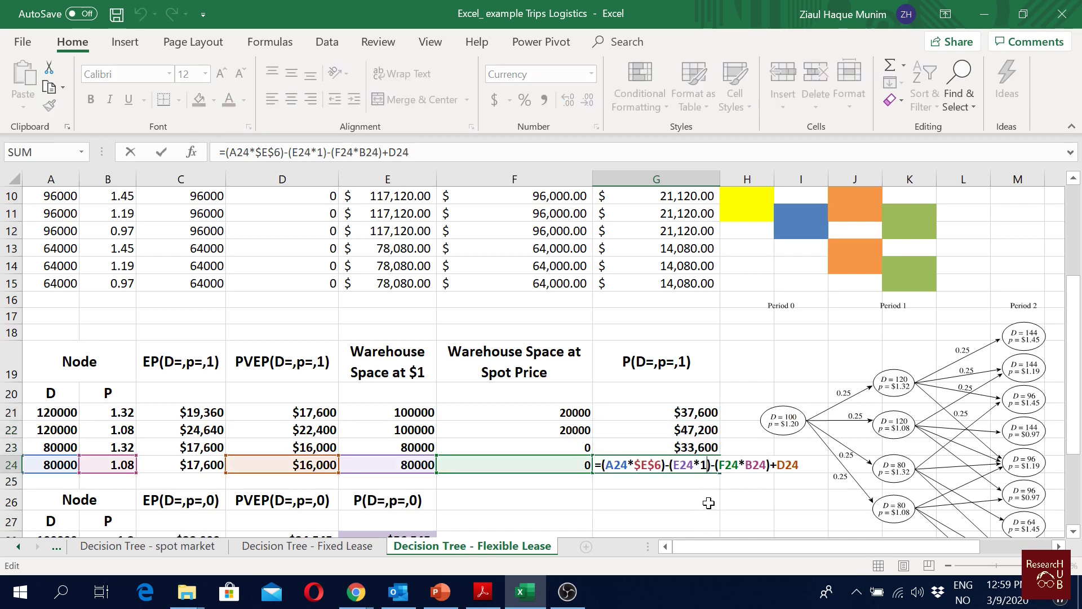
{"action": "scroll", "coordinate": [708, 502], "scroll_direction": "down", "scroll_amount": 1}
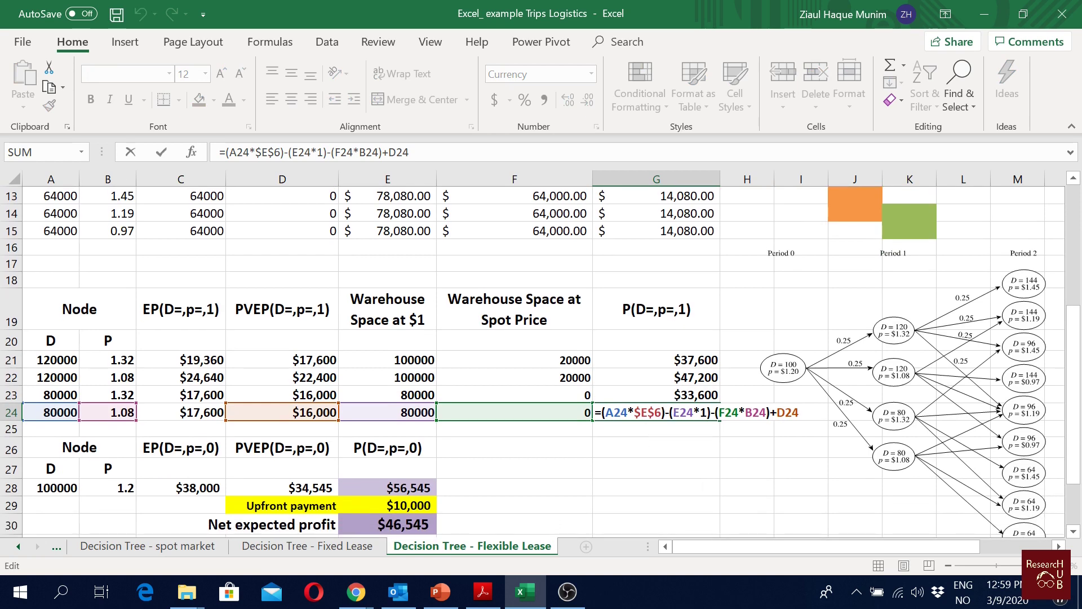
{"action": "left_click_drag", "start_coordinate": [664, 411], "coordinate": [600, 412]}
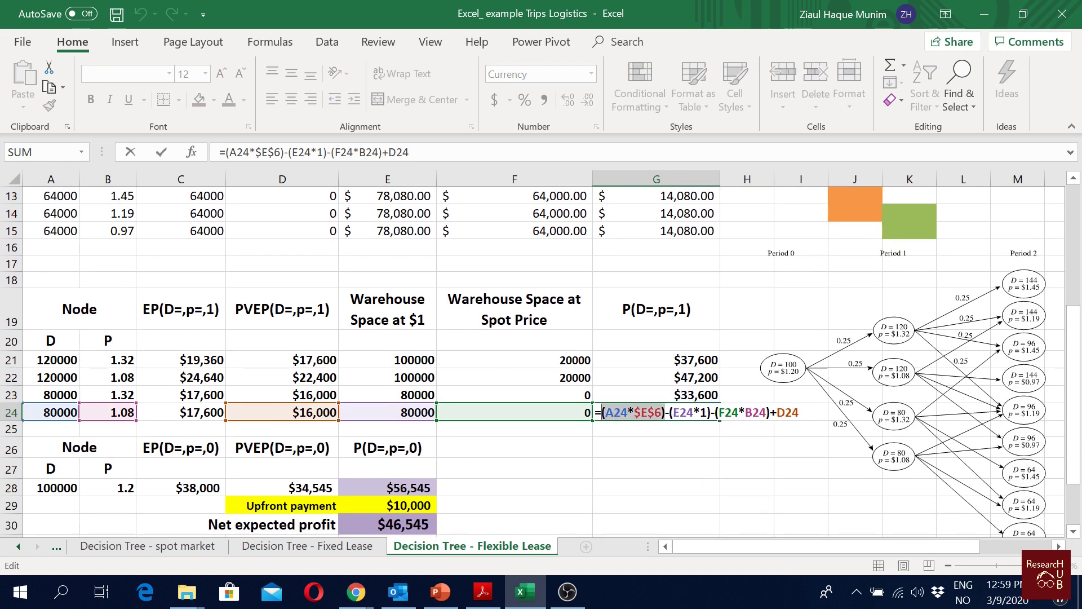
{"action": "left_click_drag", "start_coordinate": [714, 412], "coordinate": [770, 412]}
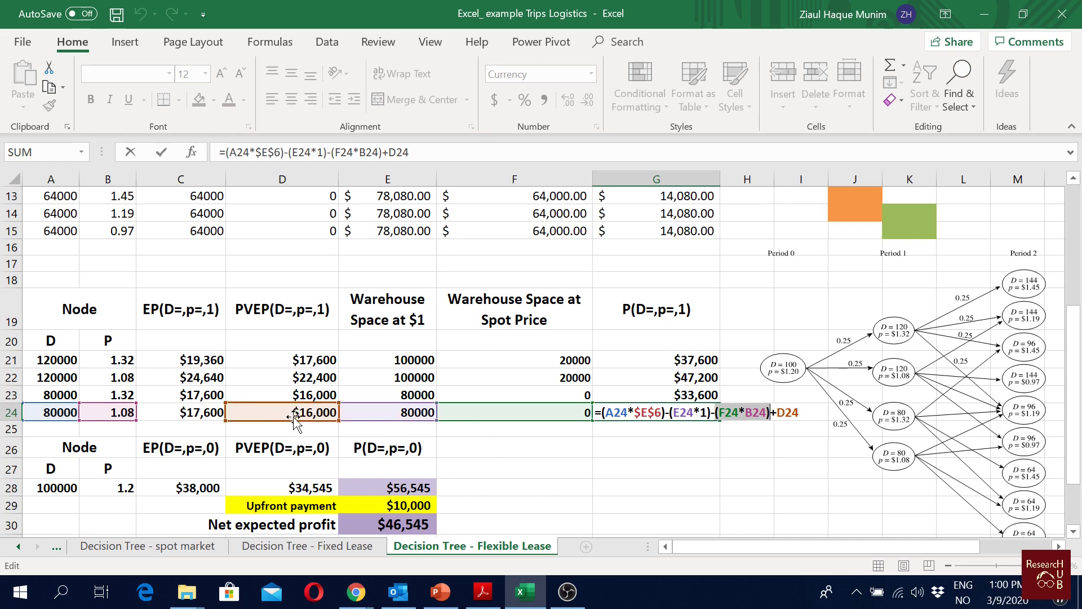
{"action": "key", "text": "Return"}
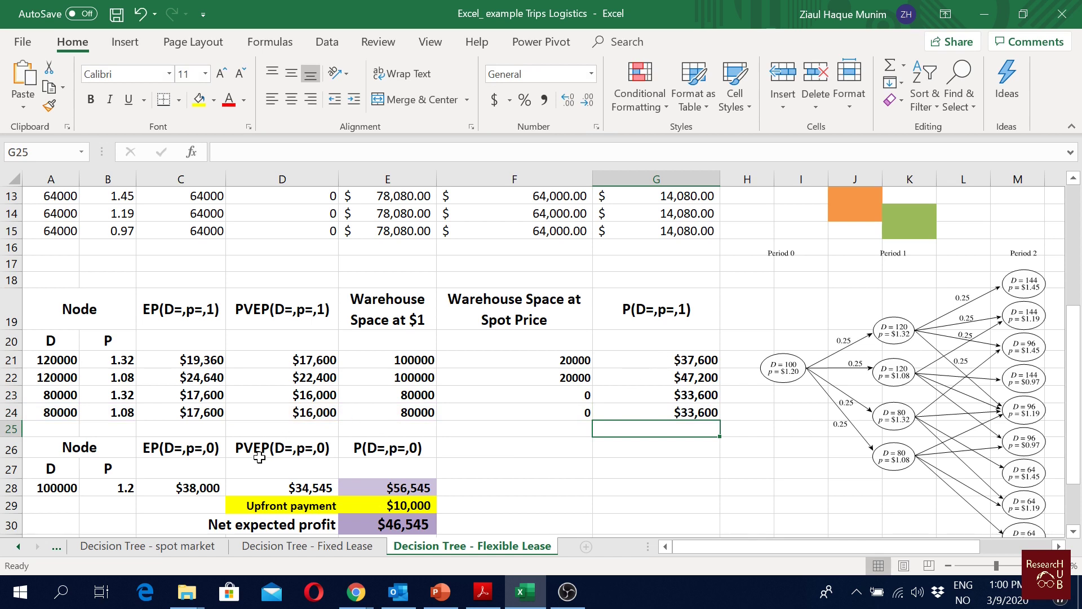
Examine the period 0 node's demand in A28, price in B28 and expected profit formula in C28.
{"action": "scroll", "coordinate": [261, 456], "scroll_direction": "down", "scroll_amount": 1}
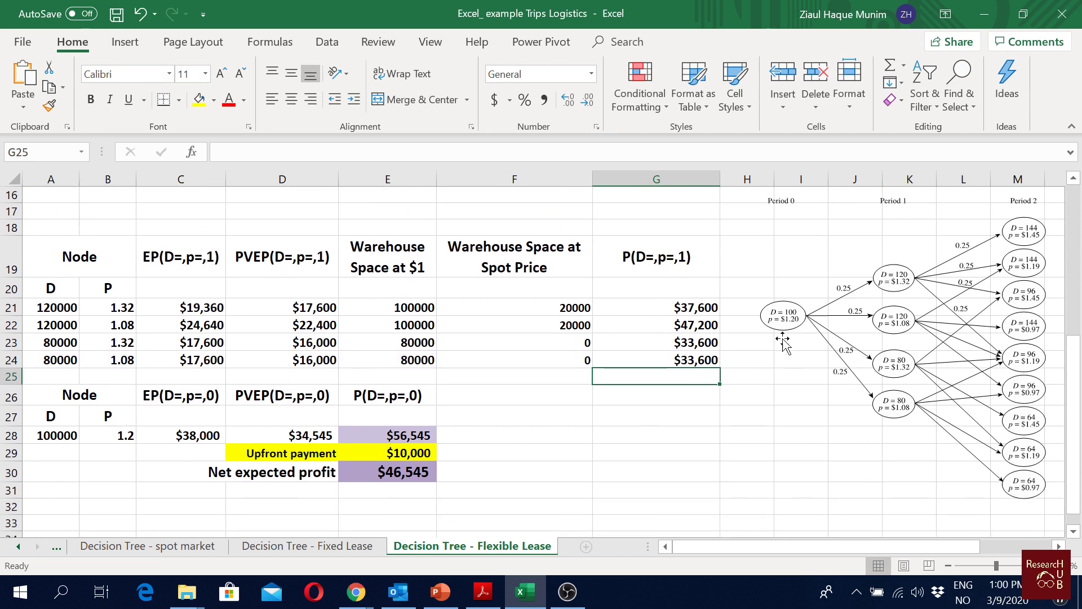
{"action": "left_click", "coordinate": [58, 435]}
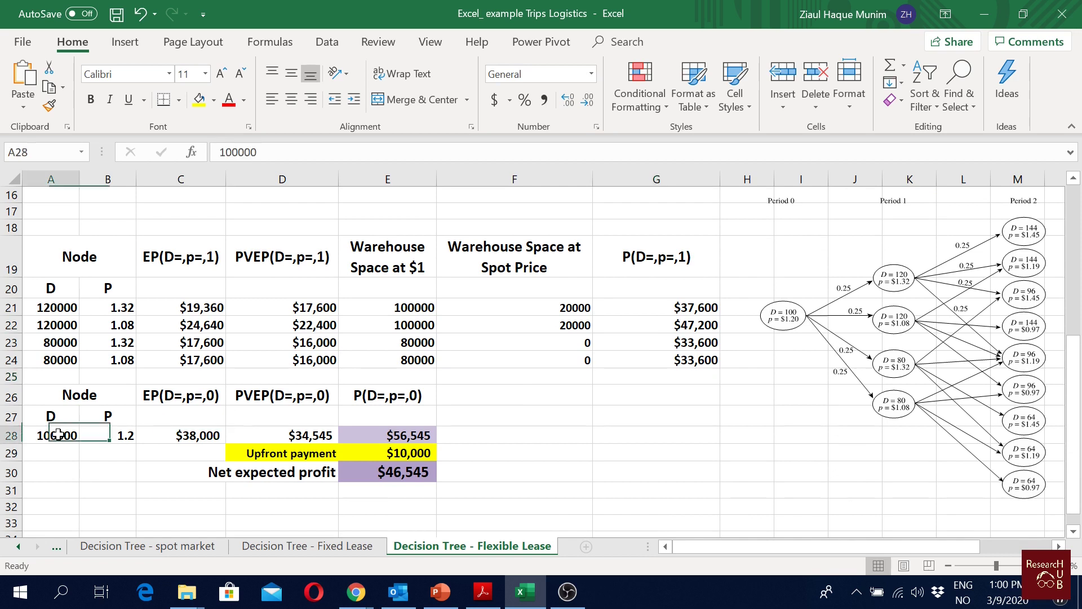
{"action": "left_click", "coordinate": [106, 440]}
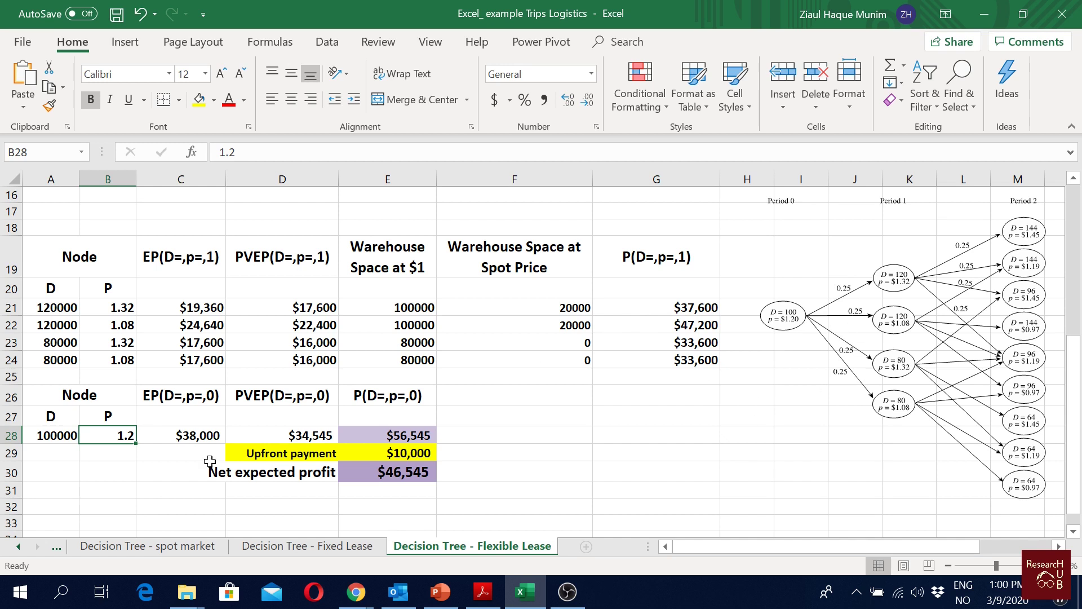
{"action": "left_click", "coordinate": [200, 437]}
{"action": "type", "text": "=0.25*(G21+G22+G23+G24)"}
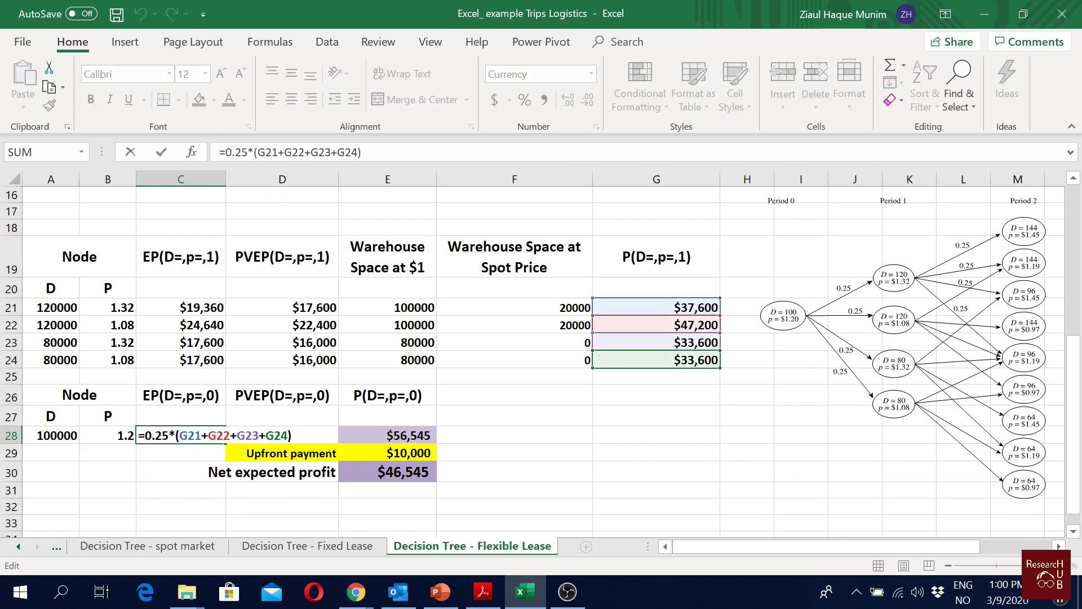
{"action": "left_click_drag", "start_coordinate": [175, 435], "coordinate": [292, 435]}
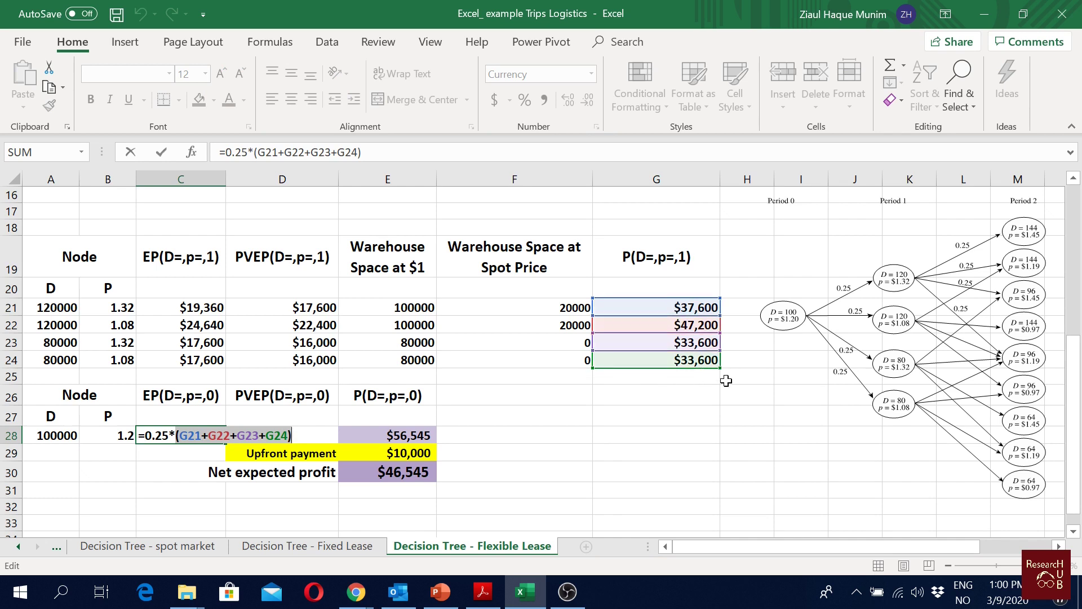
{"action": "key", "text": "Return"}
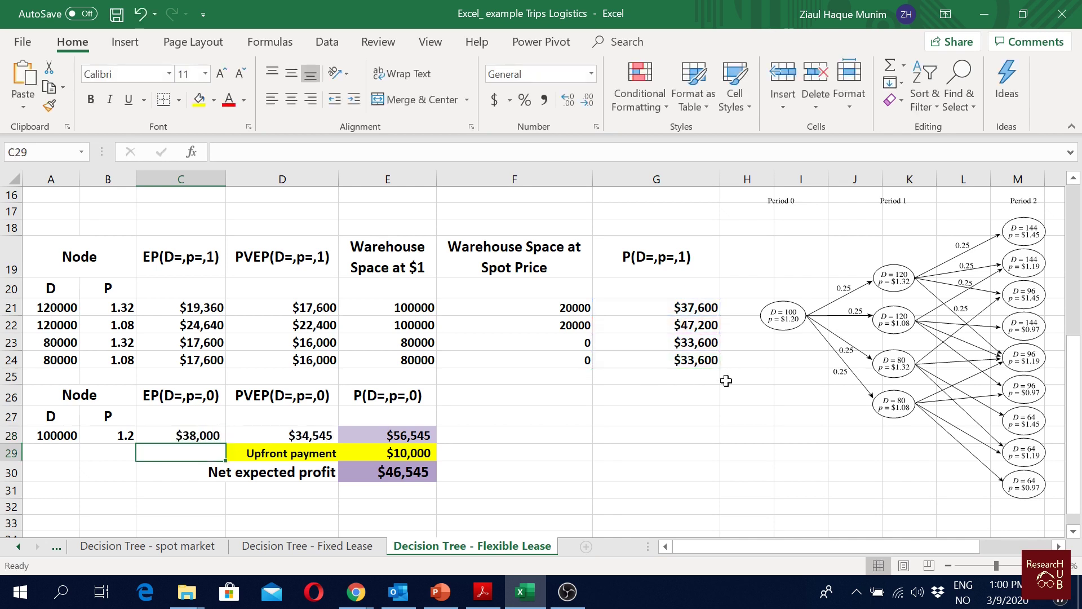
Examine the period 0 present value formula in D28, tracing its reference to the expected profit in C28.
{"action": "left_click", "coordinate": [299, 435]}
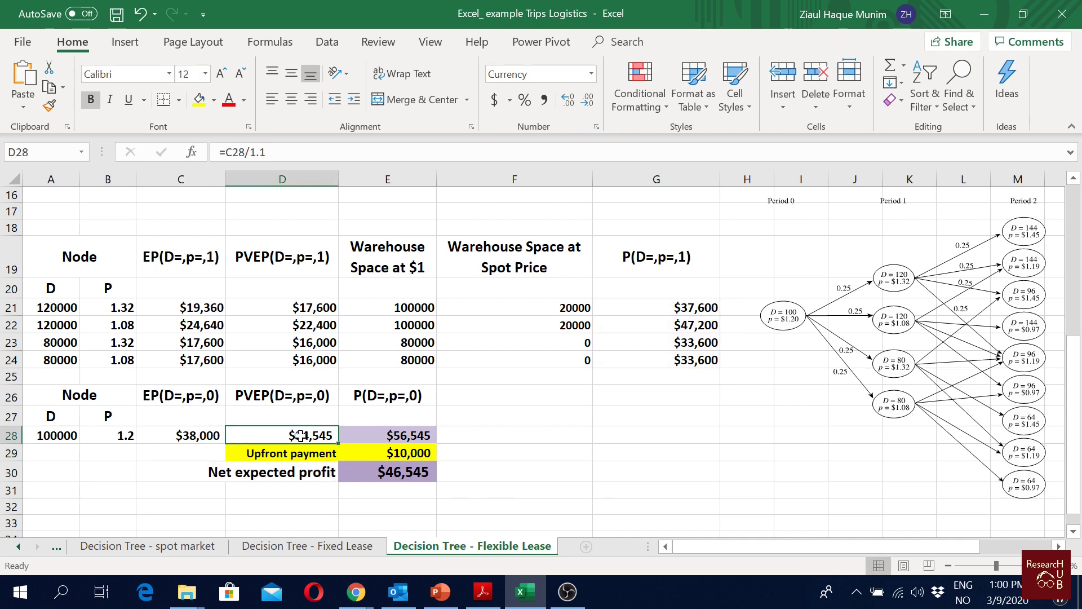
{"action": "left_click", "coordinate": [210, 437]}
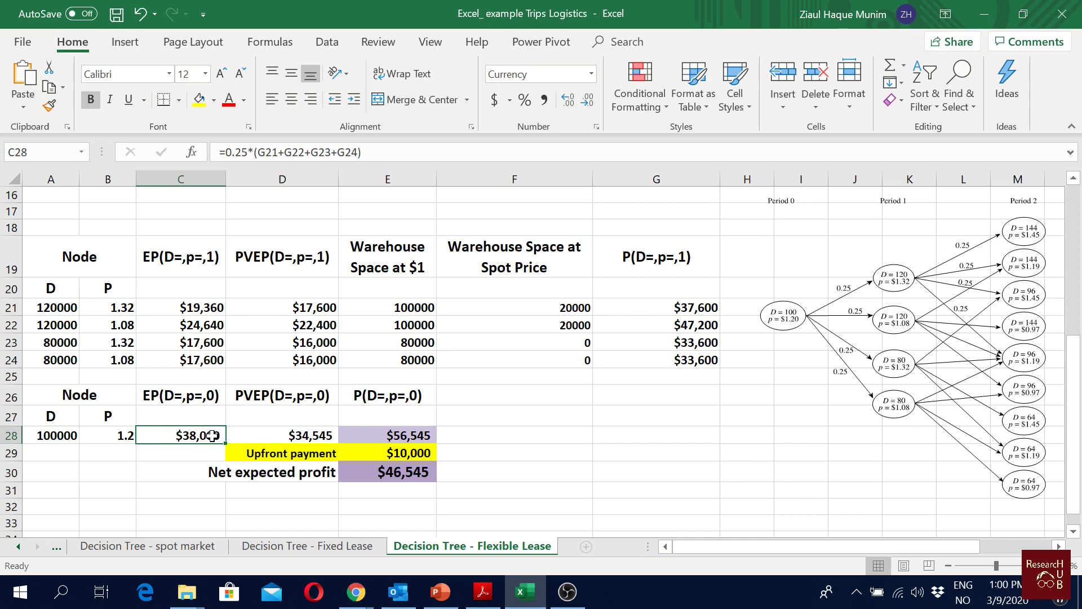
{"action": "left_click", "coordinate": [332, 435]}
{"action": "double_click", "coordinate": [324, 437]}
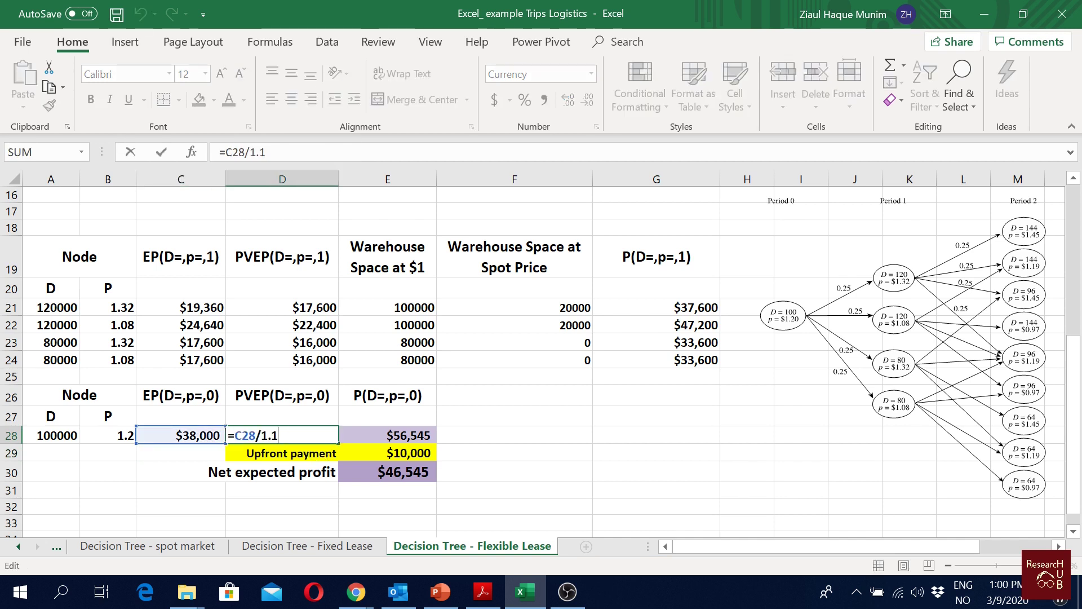
{"action": "key", "text": "Return"}
{"action": "left_click", "coordinate": [313, 435]}
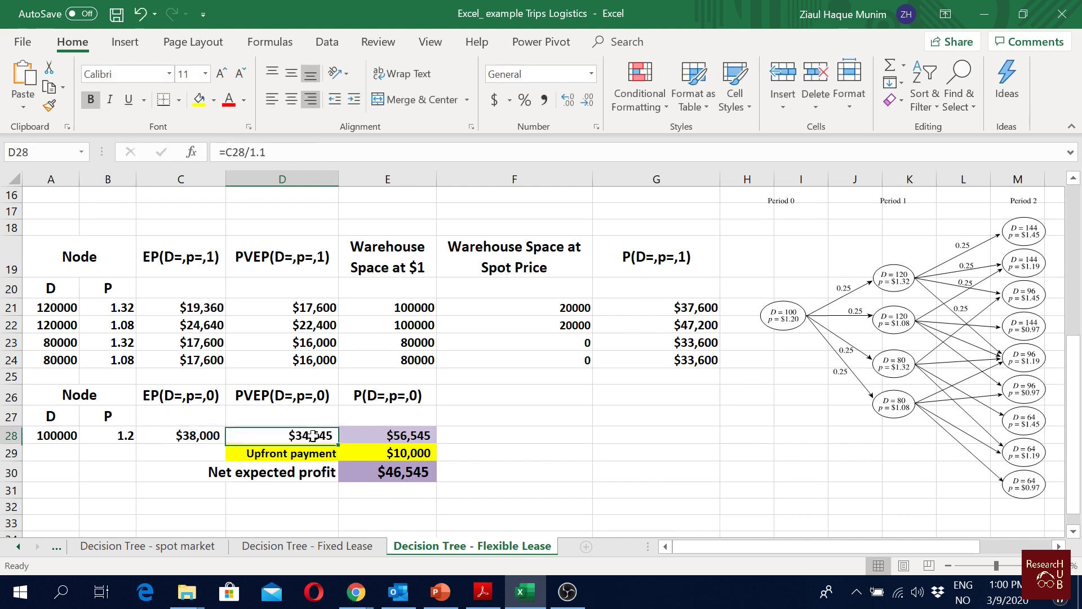
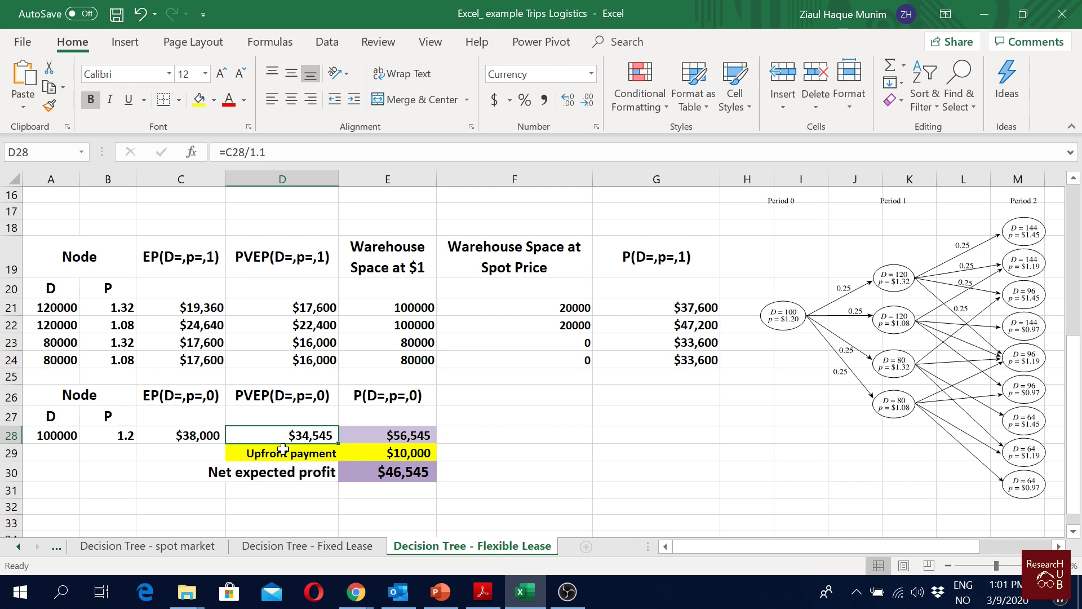
Open the period 0 profit formula in E28 and trace its terms to A28, $E$6 and D28.
{"action": "double_click", "coordinate": [416, 435]}
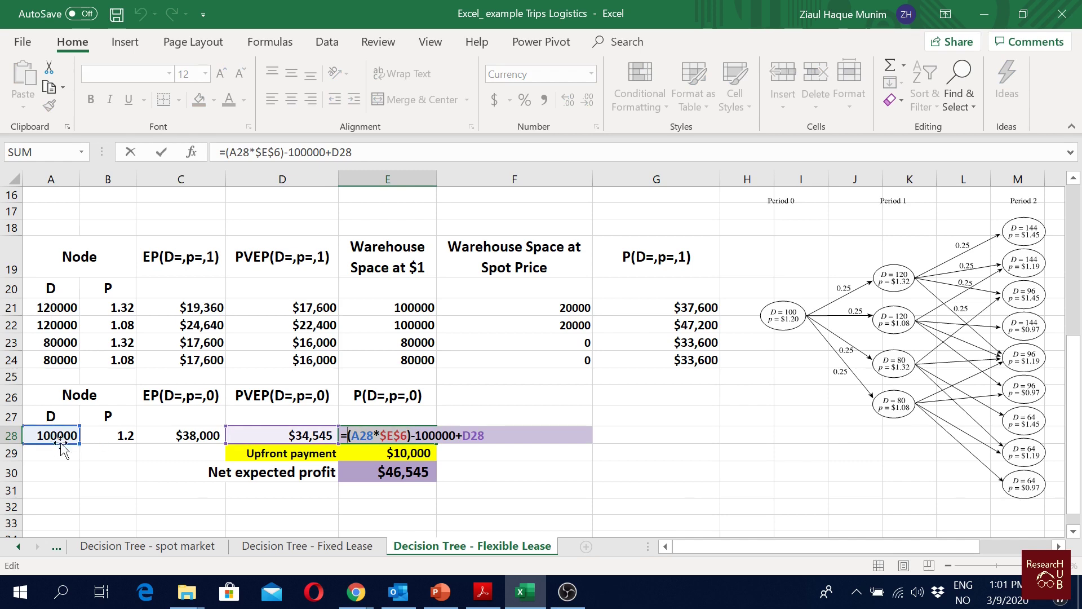
{"action": "scroll", "coordinate": [387, 324], "scroll_direction": "up", "scroll_amount": 5}
{"action": "scroll", "coordinate": [386, 321], "scroll_direction": "down", "scroll_amount": 3}
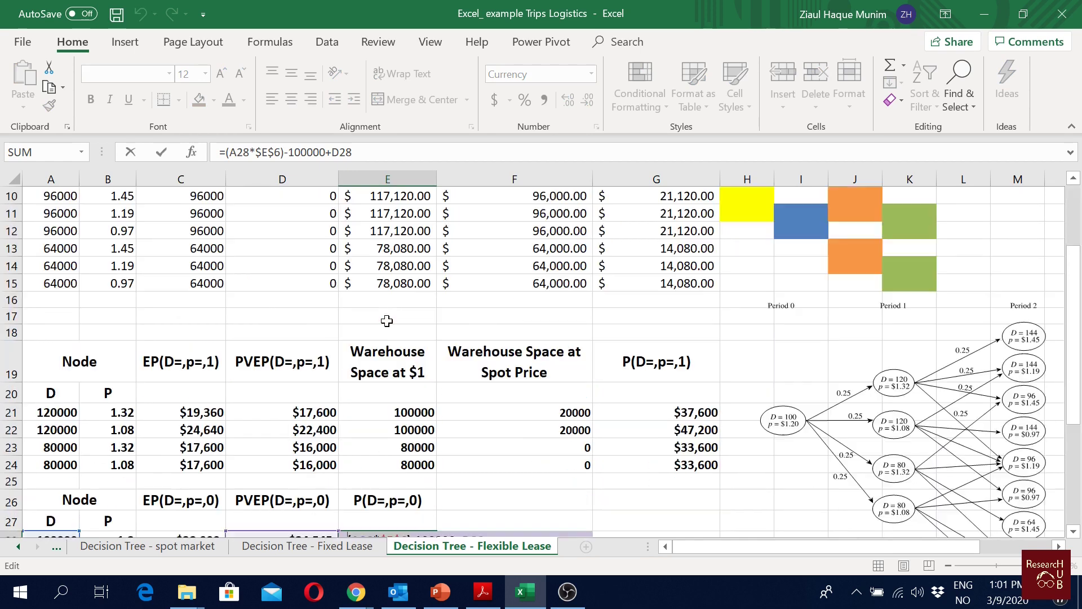
{"action": "scroll", "coordinate": [387, 321], "scroll_direction": "down", "scroll_amount": 3}
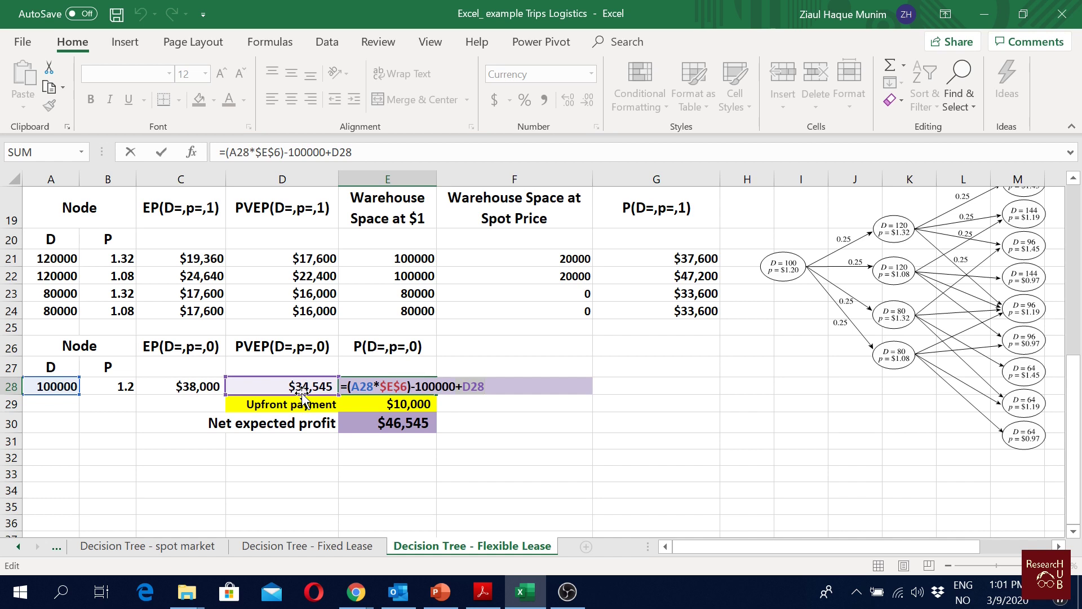
{"action": "key", "text": "Return"}
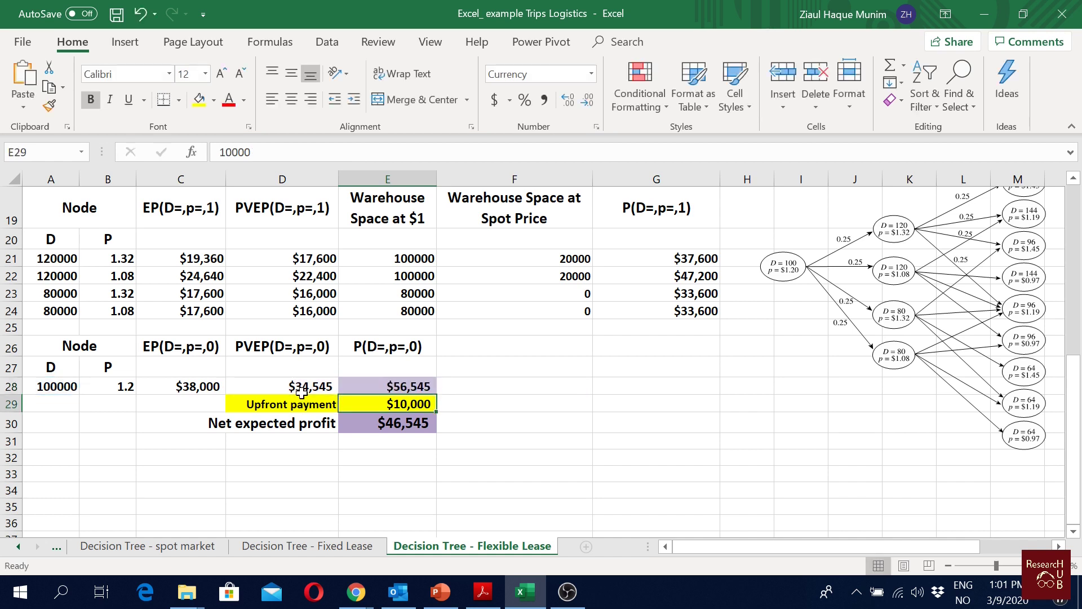
Compare the period 0 profit in E28 with the upfront payment in E29 and check the net expected profit formula in E30.
{"action": "left_click", "coordinate": [419, 386]}
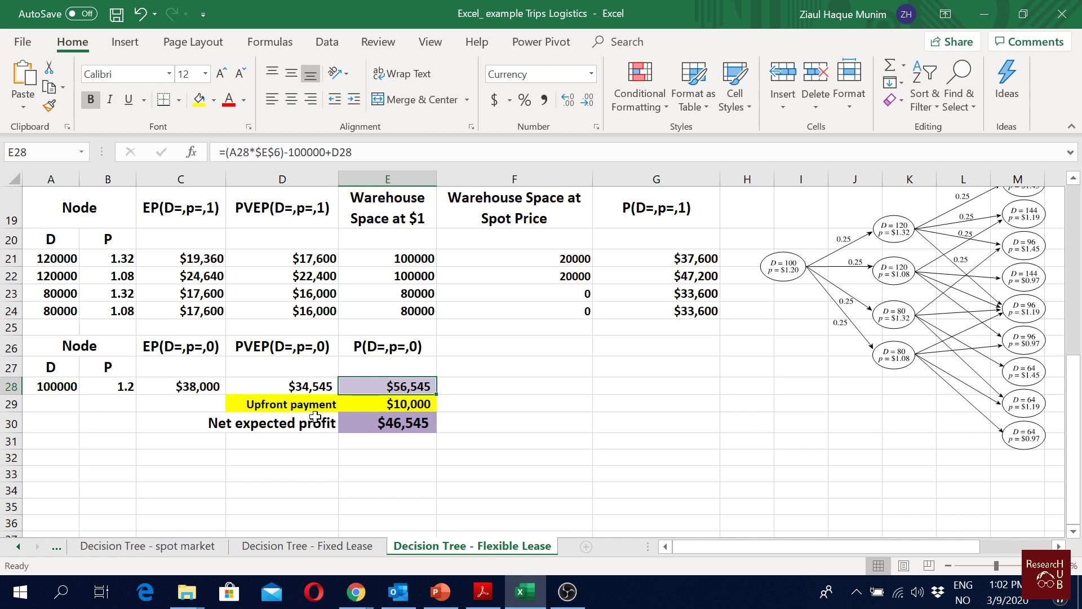
{"action": "left_click", "coordinate": [405, 404]}
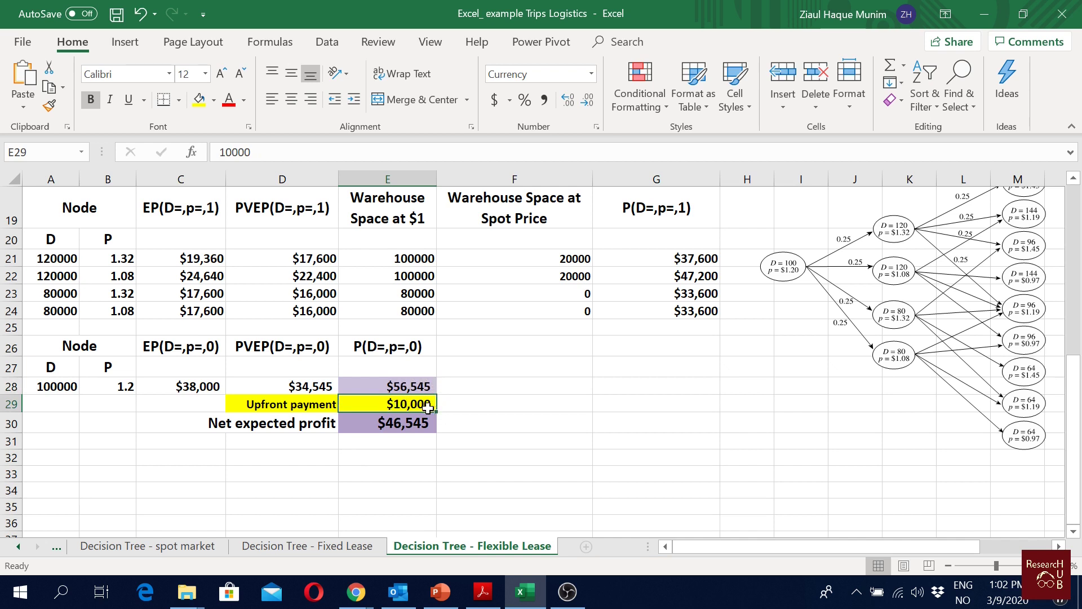
{"action": "left_click", "coordinate": [426, 388]}
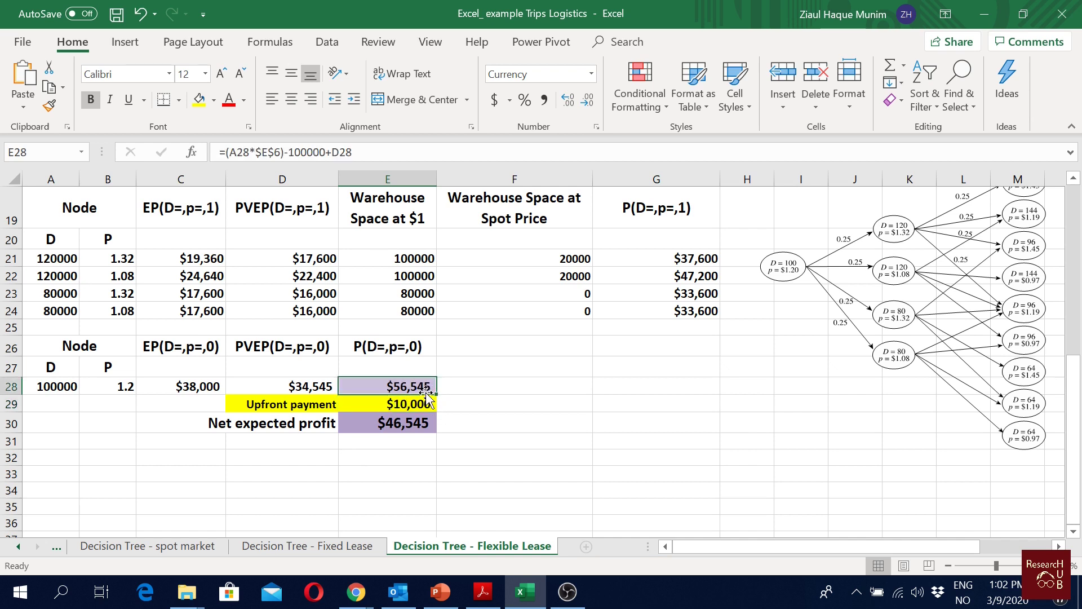
{"action": "left_click", "coordinate": [431, 401]}
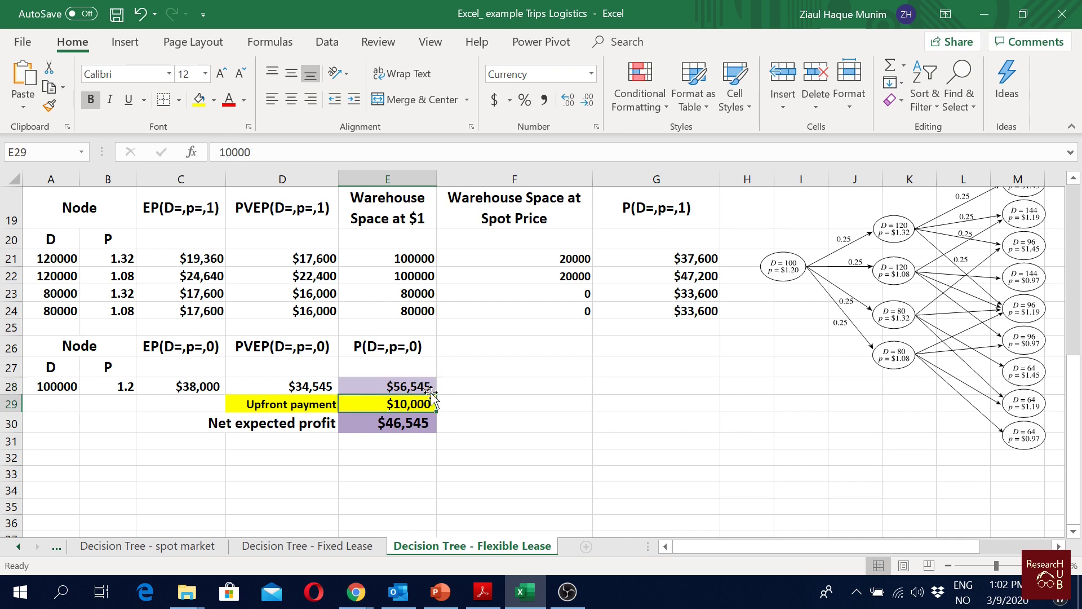
{"action": "left_click", "coordinate": [426, 386]}
{"action": "left_click", "coordinate": [413, 423]}
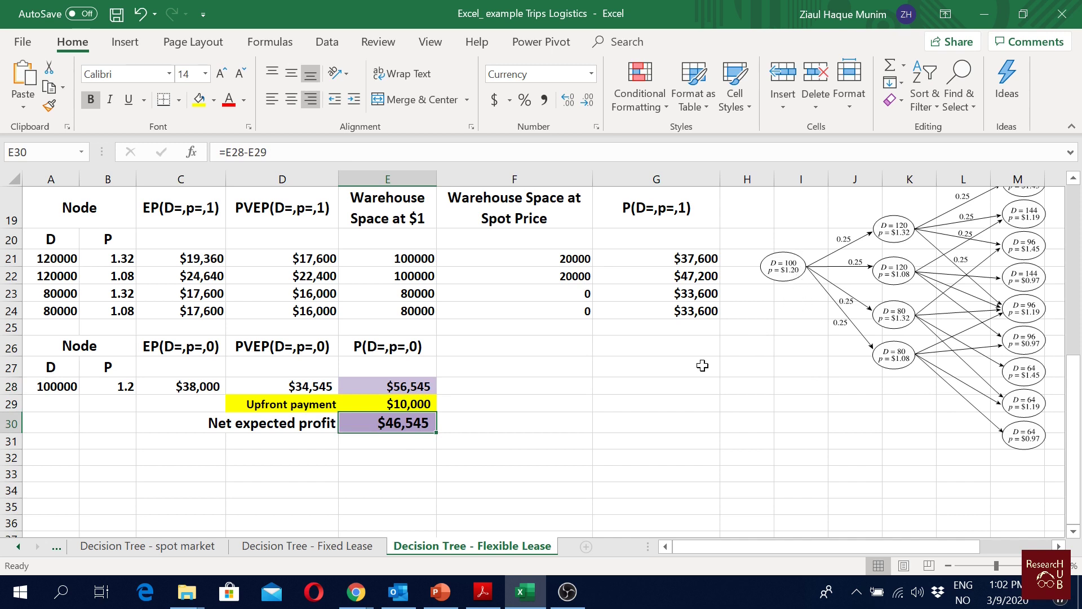
Switch to the PowerPoint slide show to compare the values of the three warehouse options in Table 6-11.
{"action": "left_click", "coordinate": [526, 455]}
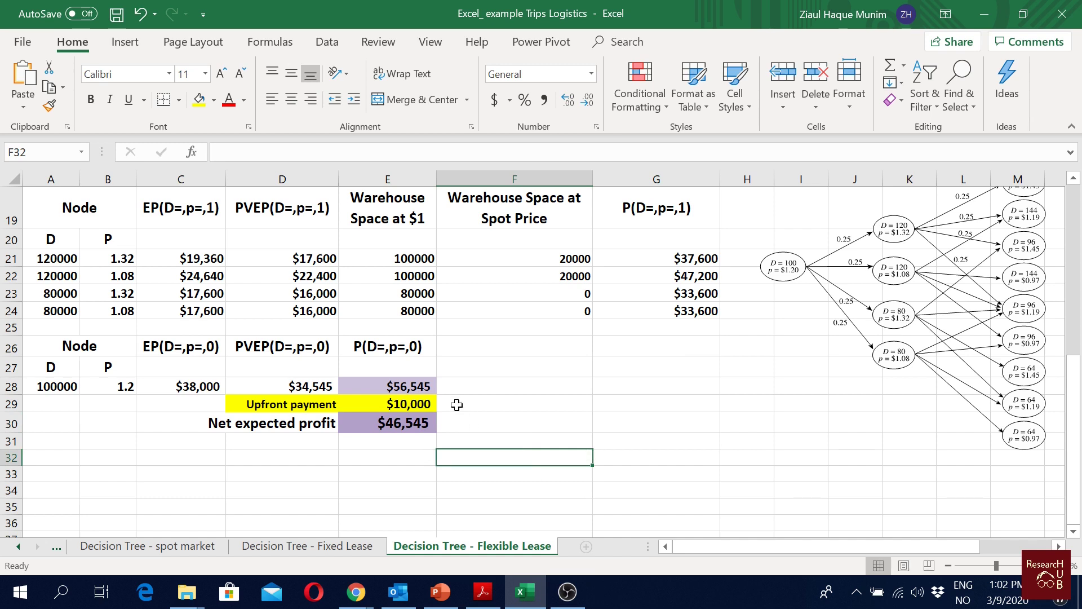
{"action": "key", "text": "alt+Tab"}
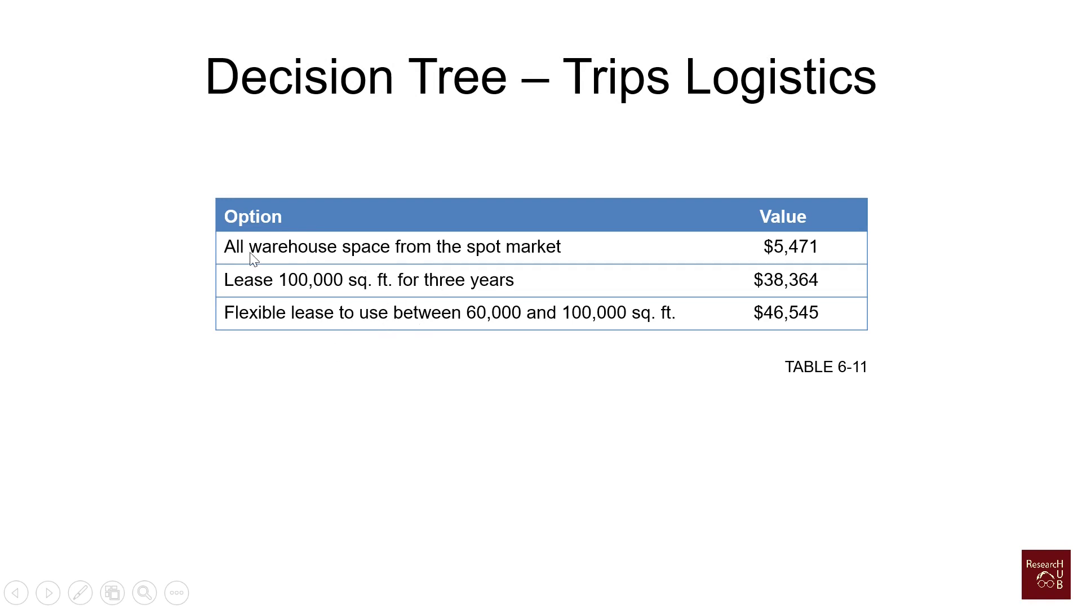